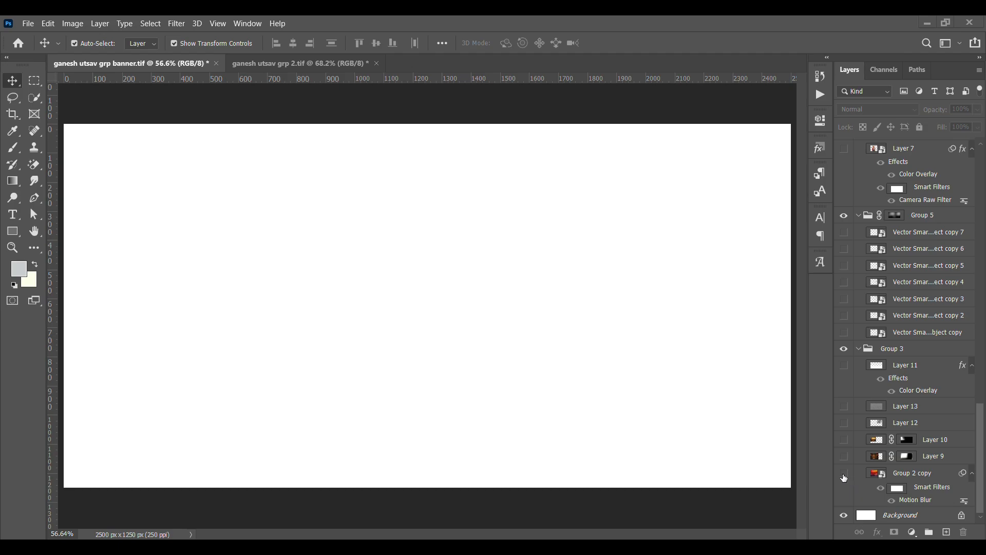
# Make the Group 2 copy background layer and Layer 9 above it visible
pyautogui.click(845, 475)
pyautogui.click(902, 485)
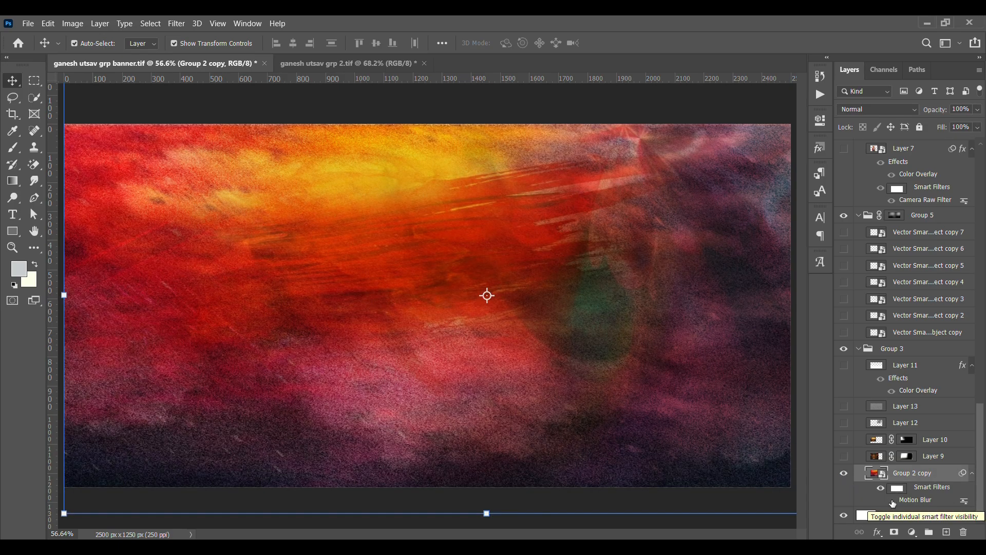
pyautogui.click(747, 502)
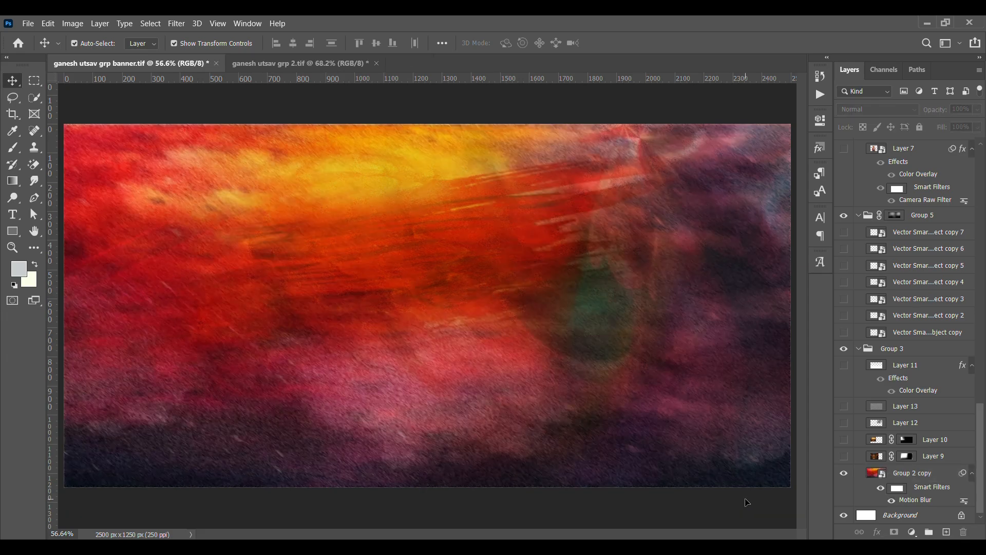
pyautogui.click(844, 456)
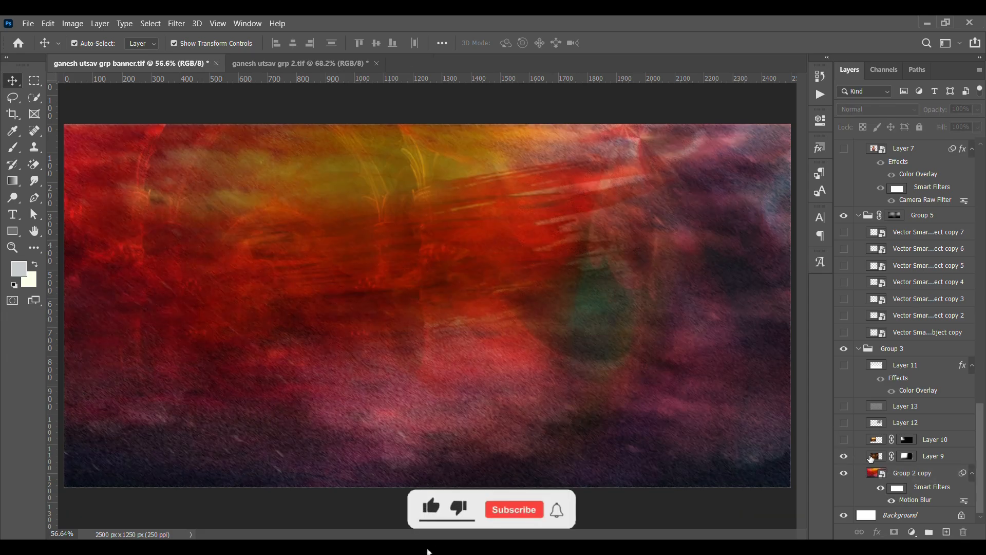
# Try the Normal blend mode on Layer 9
pyautogui.click(925, 456)
pyautogui.click(873, 109)
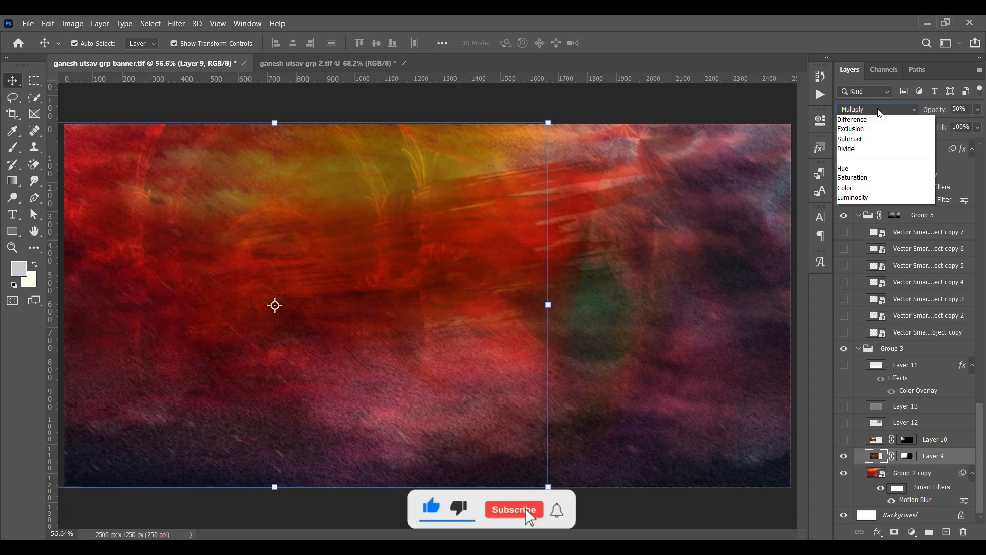
pyautogui.click(850, 119)
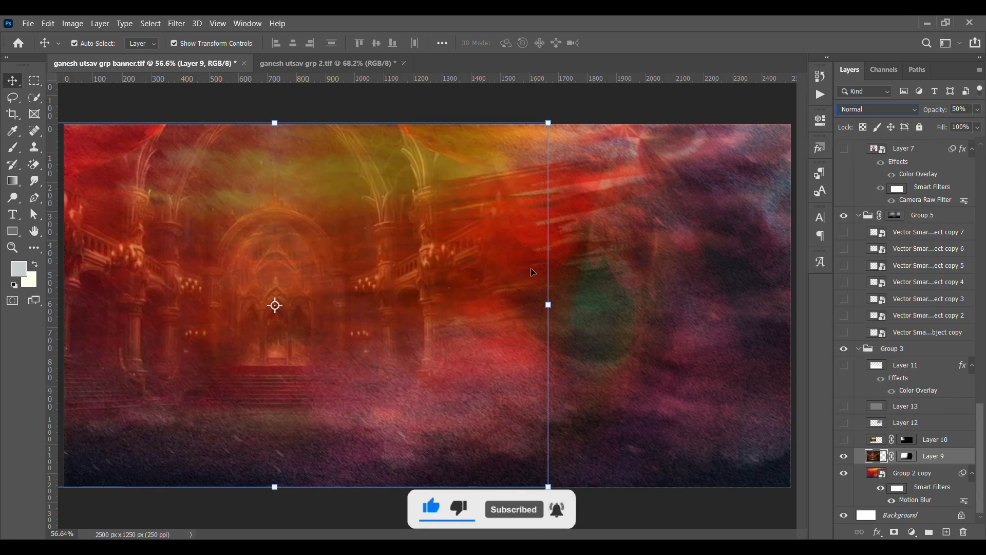
pyautogui.click(684, 113)
# Make Layers 10, 12 and 13 in Group 3 visible
pyautogui.click(843, 444)
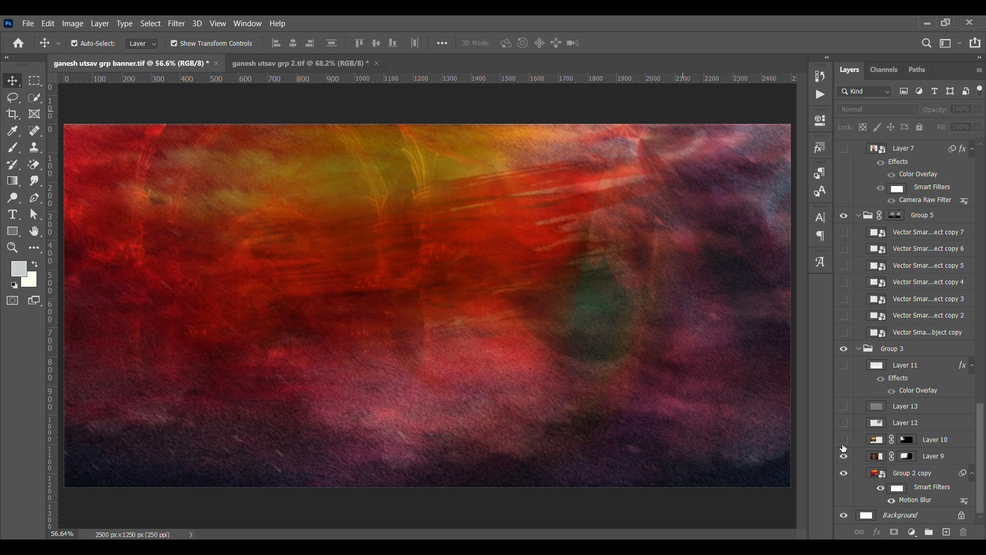
pyautogui.click(843, 429)
pyautogui.click(844, 440)
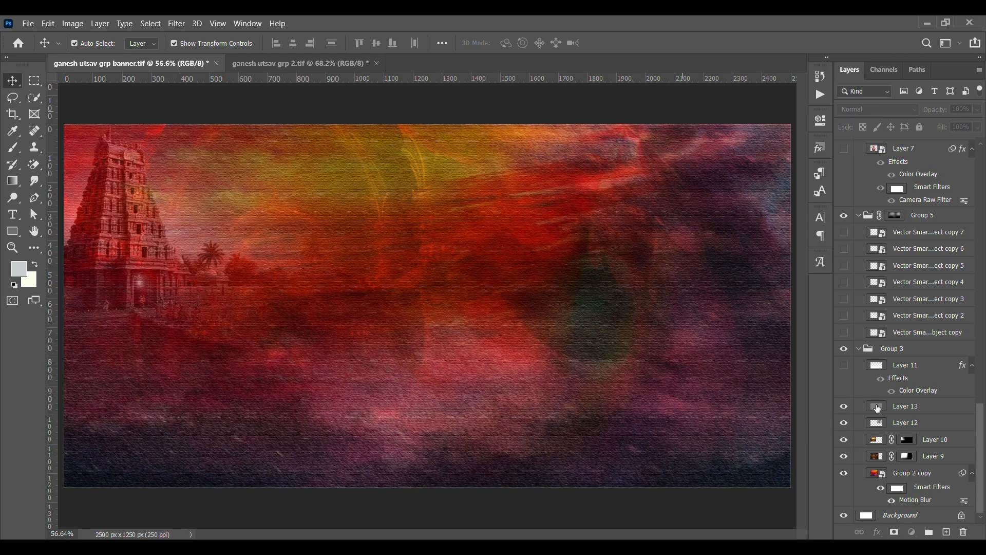
pyautogui.click(844, 406)
pyautogui.click(876, 406)
# Make Layer 11 visible with its Color Overlay effect, and lock the collapsed Group 3
pyautogui.click(843, 366)
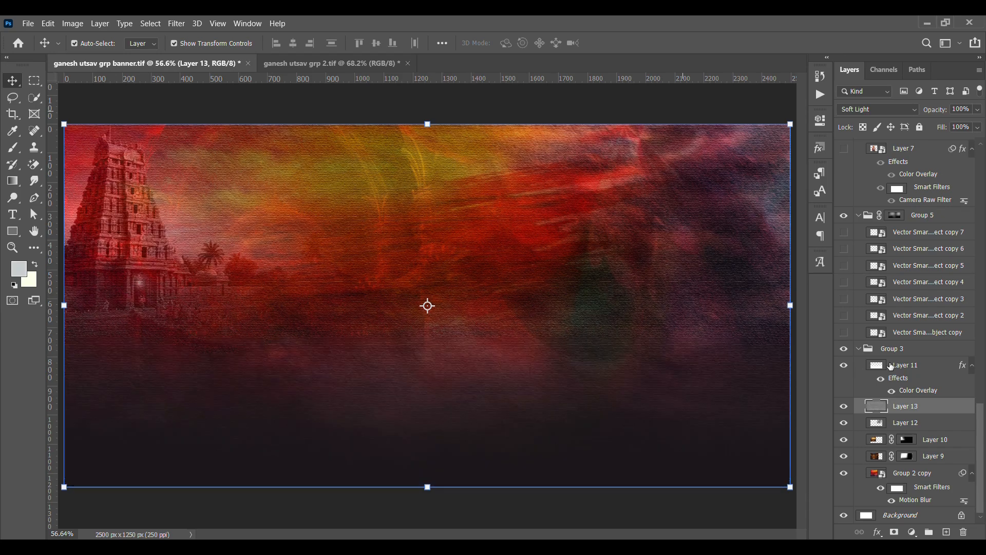
pyautogui.click(891, 365)
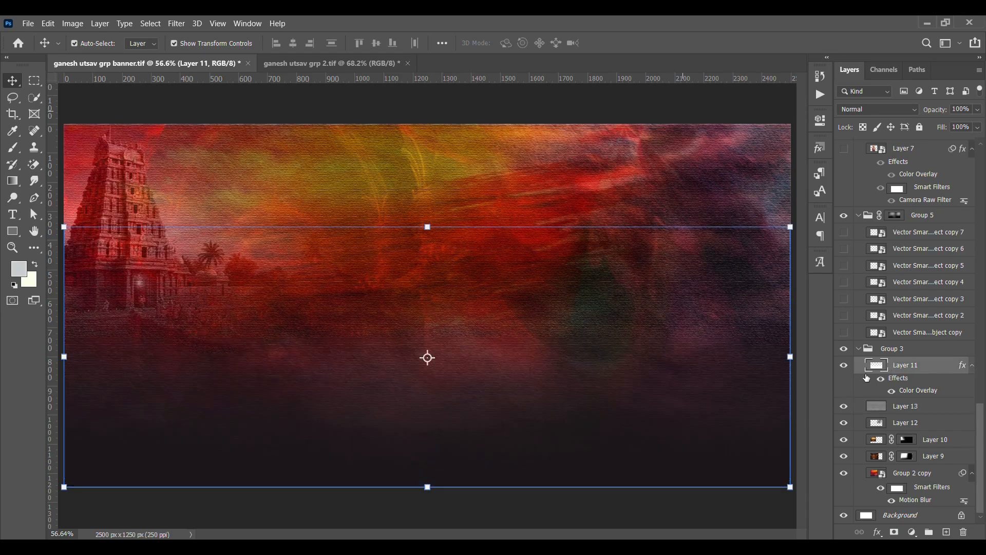
pyautogui.click(880, 380)
pyautogui.click(880, 379)
pyautogui.click(859, 349)
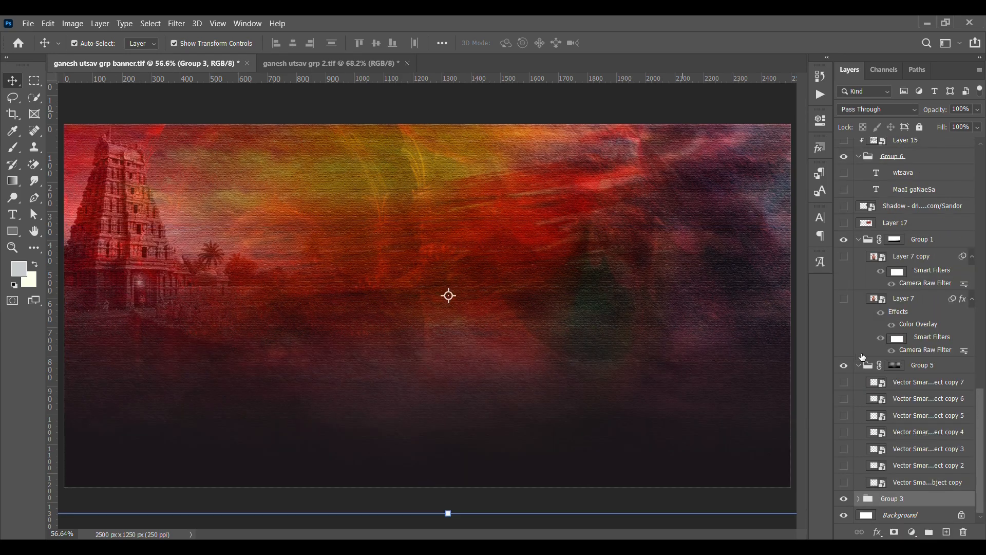
pyautogui.click(921, 126)
# Make all seven Vector Smart Object copy layers in Group 5 visible
pyautogui.click(843, 383)
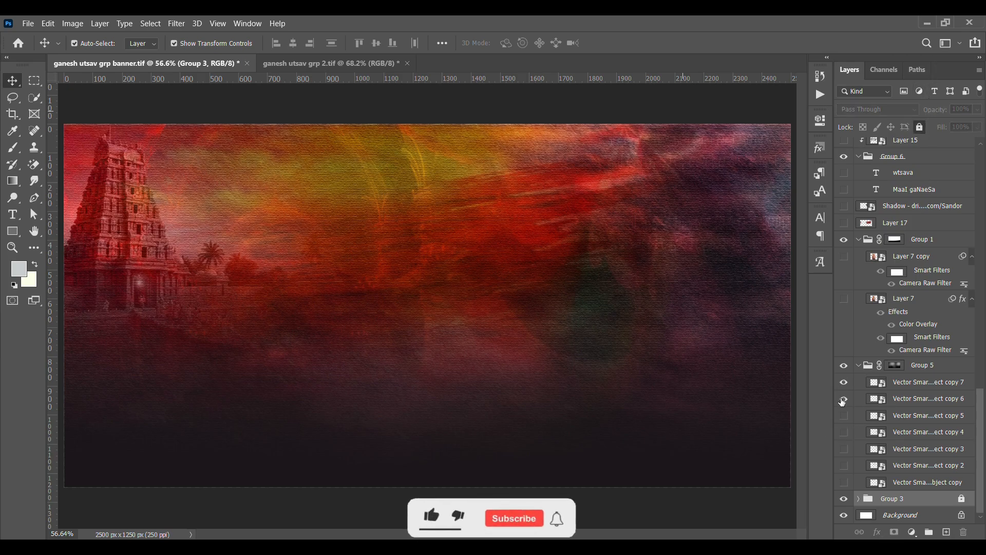
pyautogui.click(844, 399)
pyautogui.click(844, 415)
pyautogui.click(844, 433)
pyautogui.click(844, 449)
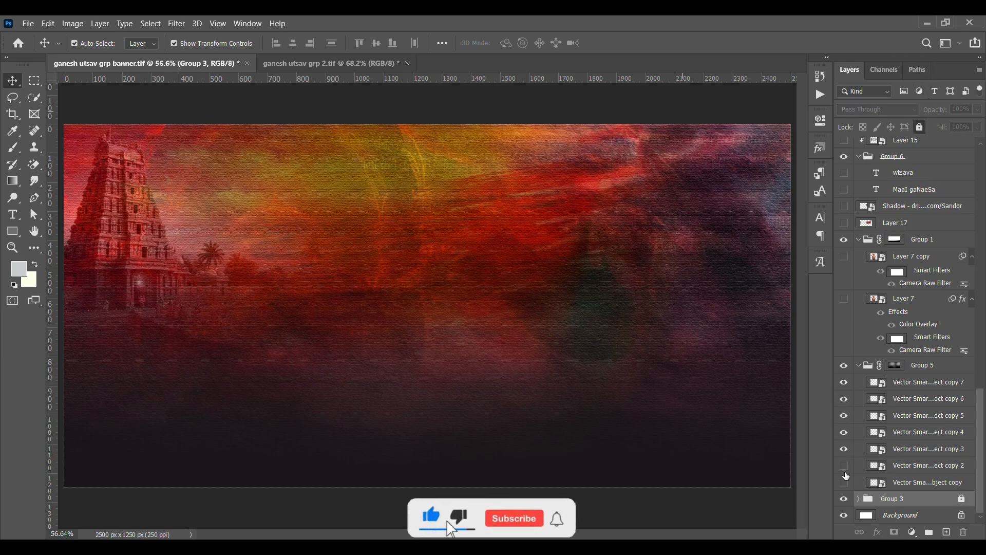
pyautogui.click(845, 465)
pyautogui.click(844, 482)
# Try the Normal blend mode on Vector Smart Object copy 7 in Group 5
pyautogui.click(913, 380)
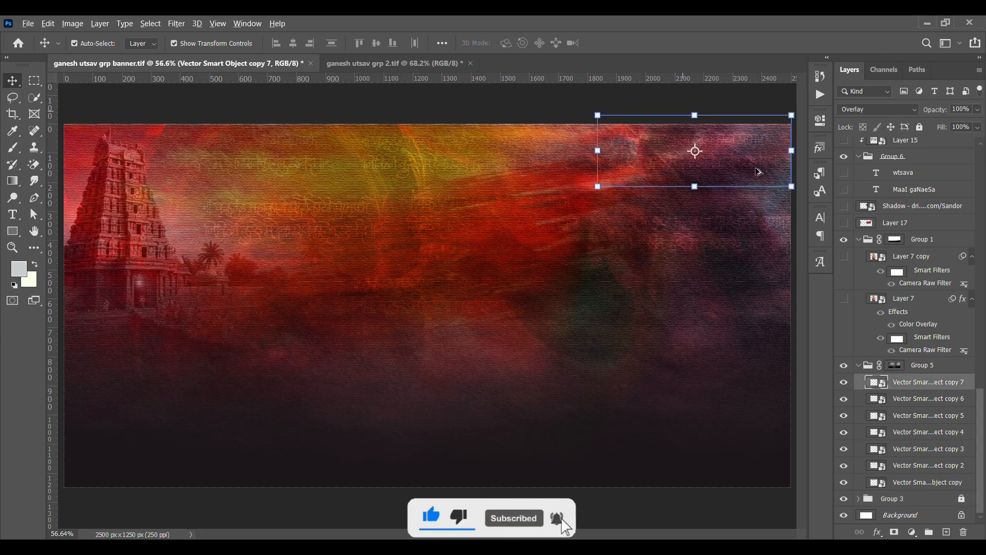
pyautogui.scroll(5, 747, 163)
pyautogui.moveTo(747, 165); pyautogui.dragTo(717, 259)
pyautogui.click(877, 109)
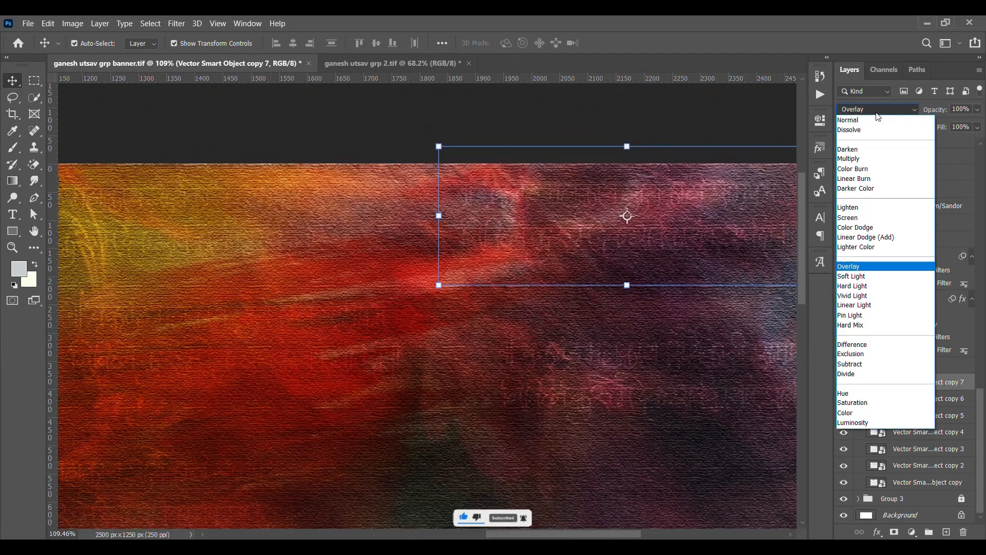
pyautogui.click(863, 110)
pyautogui.moveTo(661, 194); pyautogui.dragTo(618, 199)
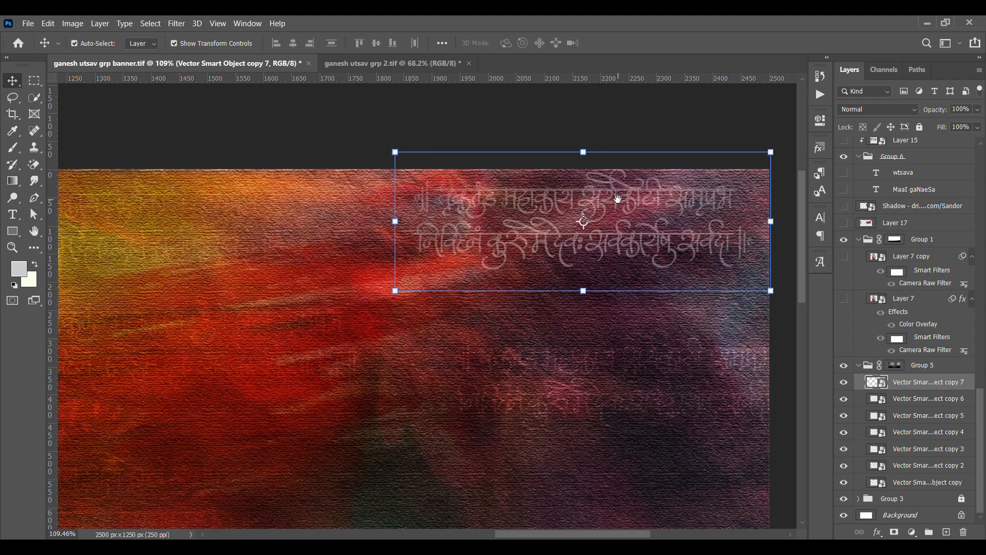
pyautogui.hotkey('ctrl', 'z')
pyautogui.click(719, 123)
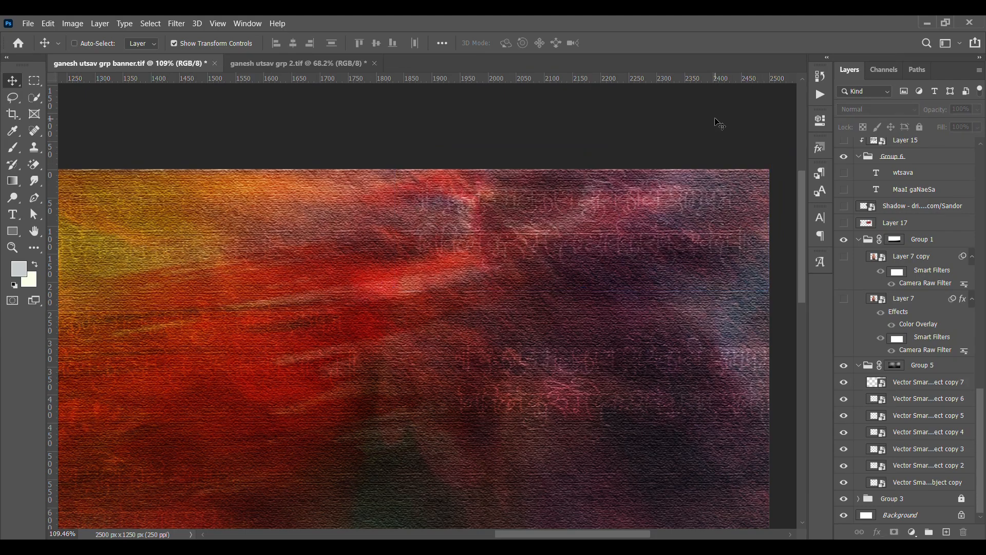
pyautogui.hotkey('ctrl', '0')
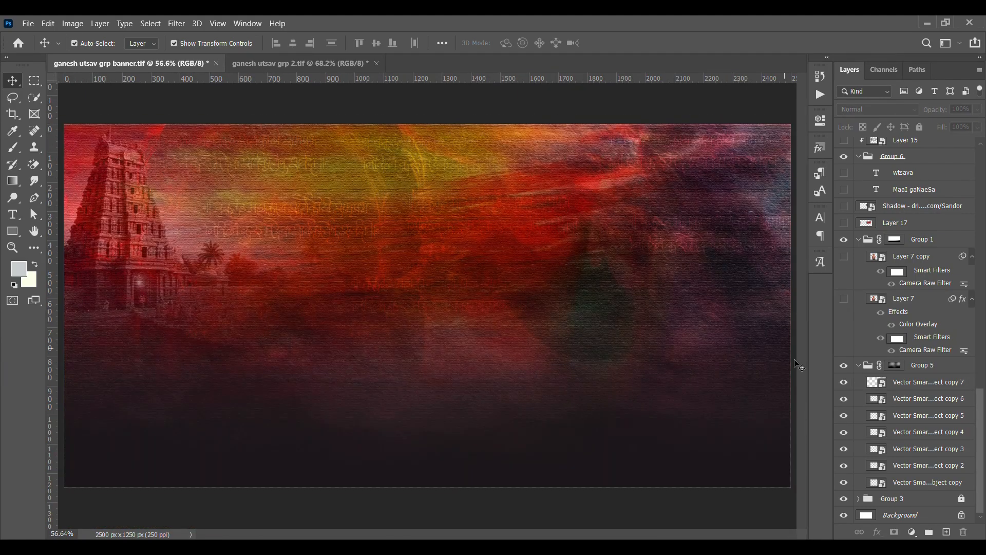
# Collapse Group 5 and lock it
pyautogui.click(858, 366)
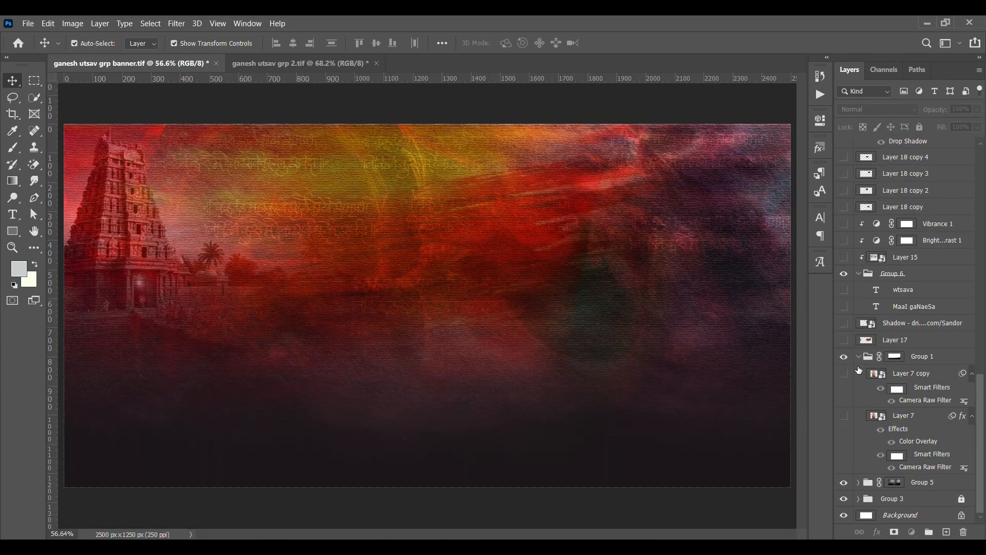
pyautogui.click(926, 484)
pyautogui.click(920, 127)
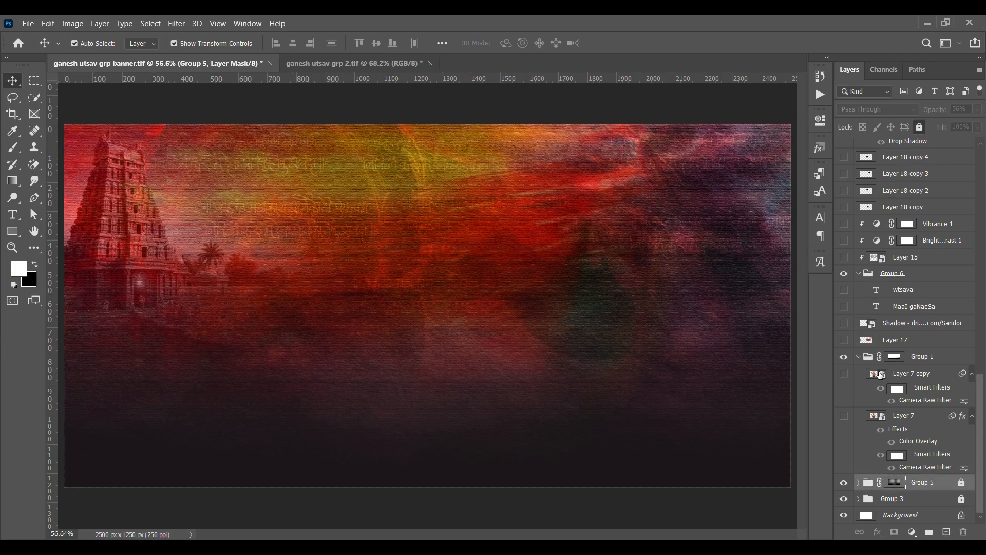
# Make Layer 7 and Layer 7 copy in Group 1 visible to show the Ganesha figure with its white outline
pyautogui.click(915, 417)
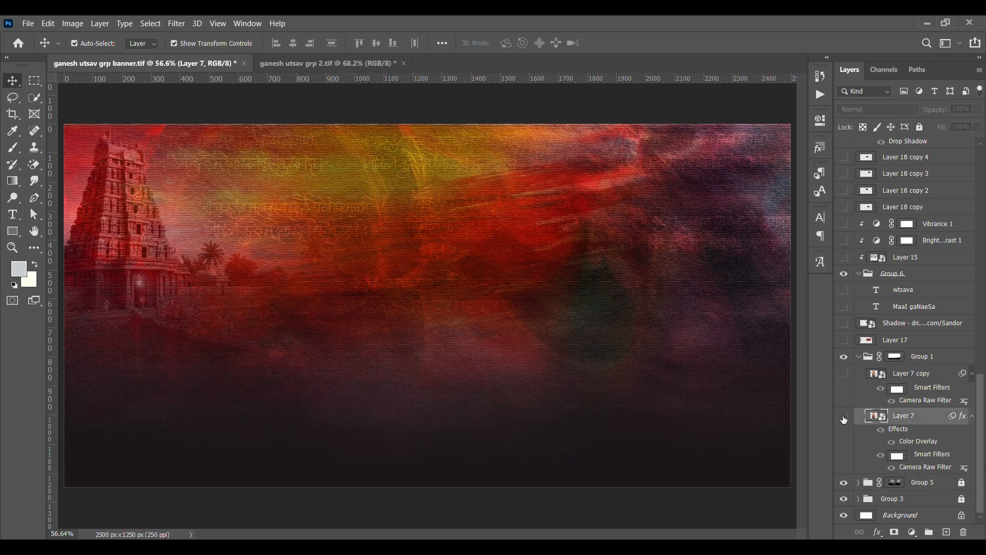
pyautogui.click(843, 416)
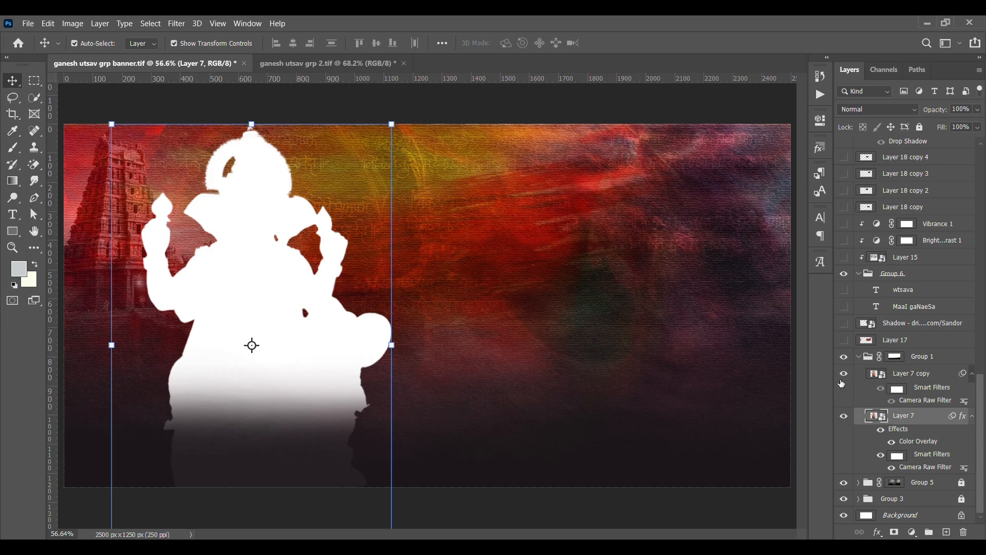
pyautogui.scroll(5, 190, 214)
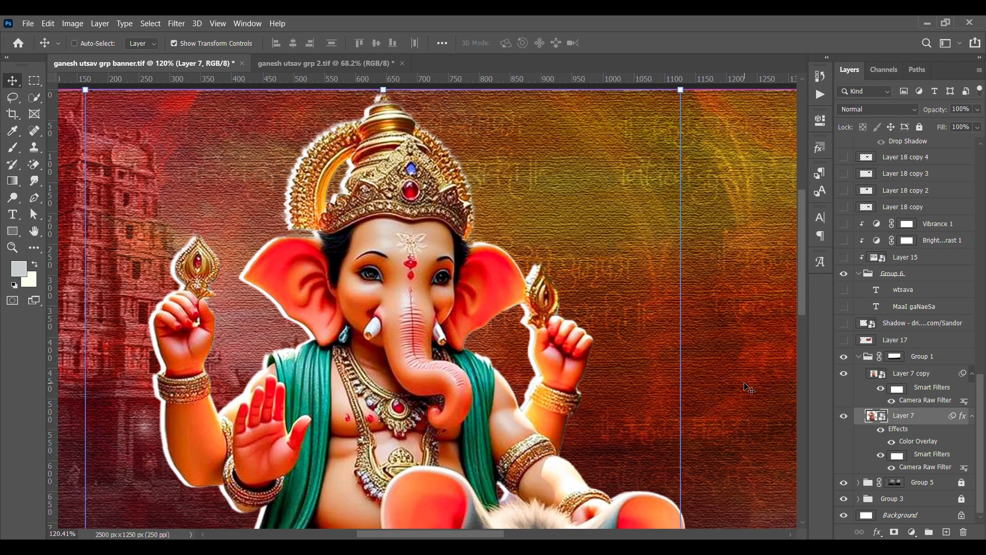
pyautogui.scroll(-5, 386, 448)
# Collapse Group 1 and lock it
pyautogui.click(858, 358)
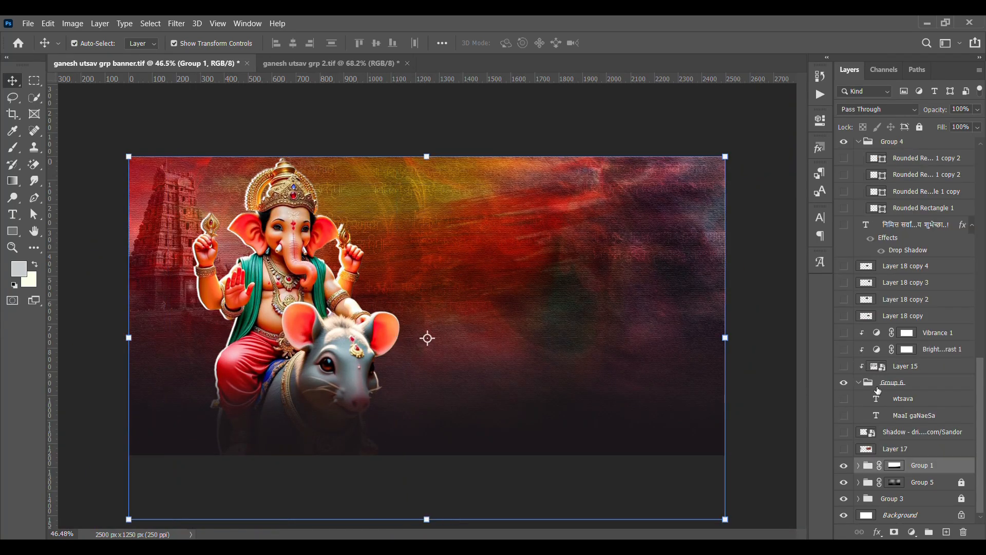
pyautogui.click(920, 127)
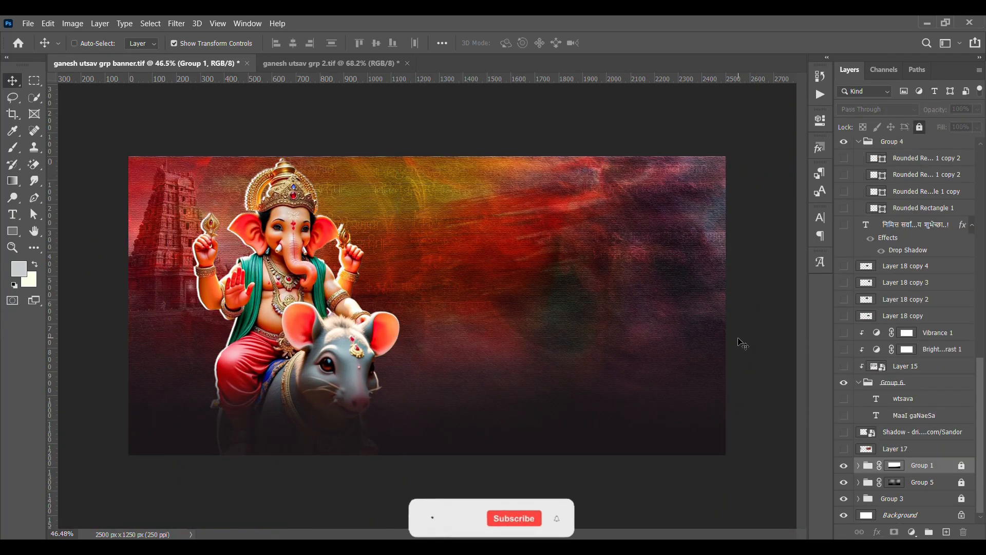
pyautogui.hotkey('ctrl', '0')
# Make the brush-texture Layer 17 above Group 1 visible and lock it
pyautogui.click(844, 448)
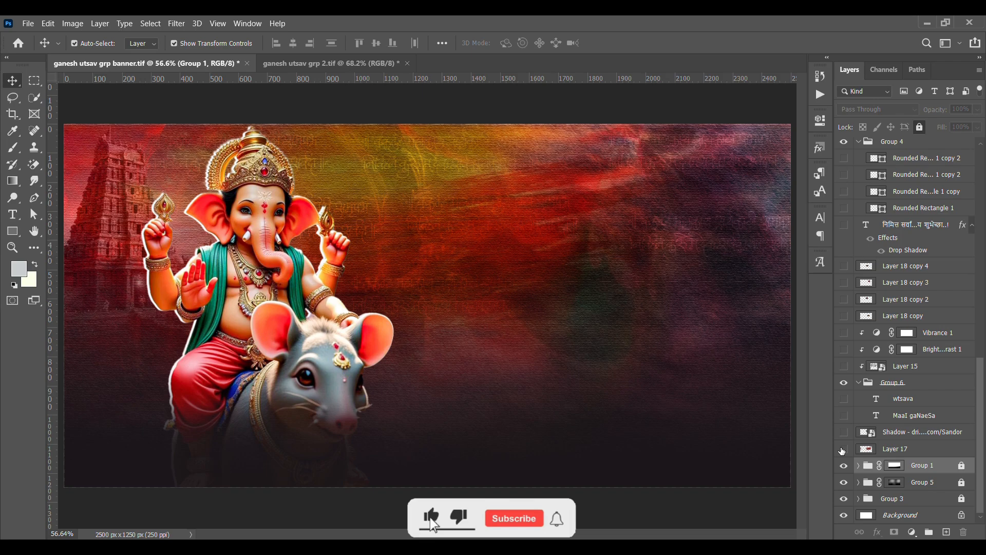
pyautogui.click(896, 449)
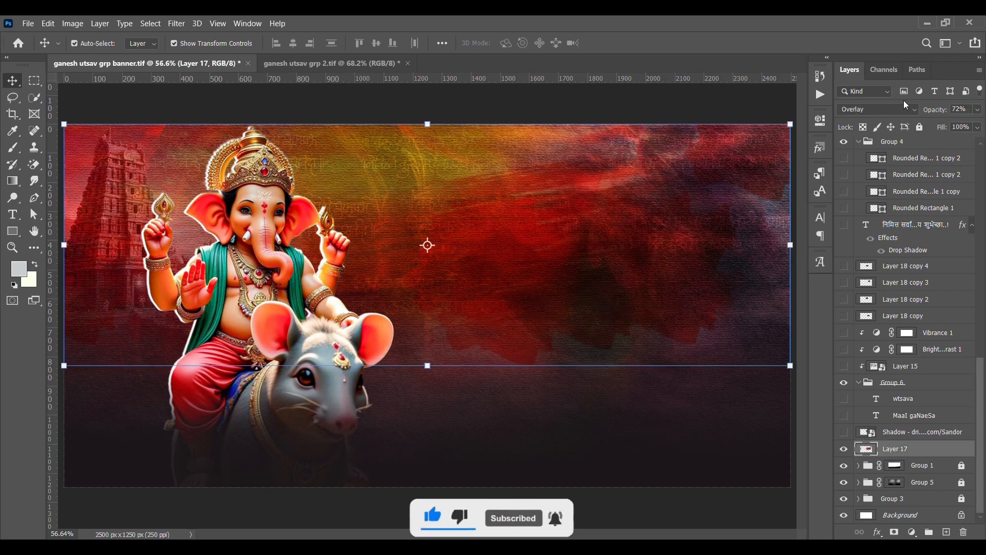
pyautogui.click(919, 126)
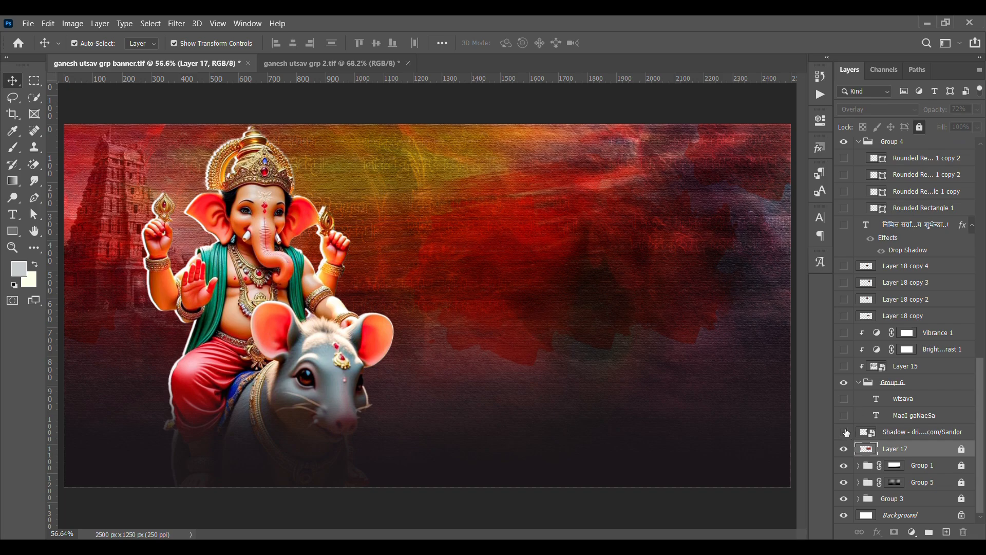
# Make the two title text layers in Group 6, wtsava and MaaI gaNaeSa, visible
pyautogui.click(844, 398)
pyautogui.click(844, 415)
pyautogui.click(604, 212)
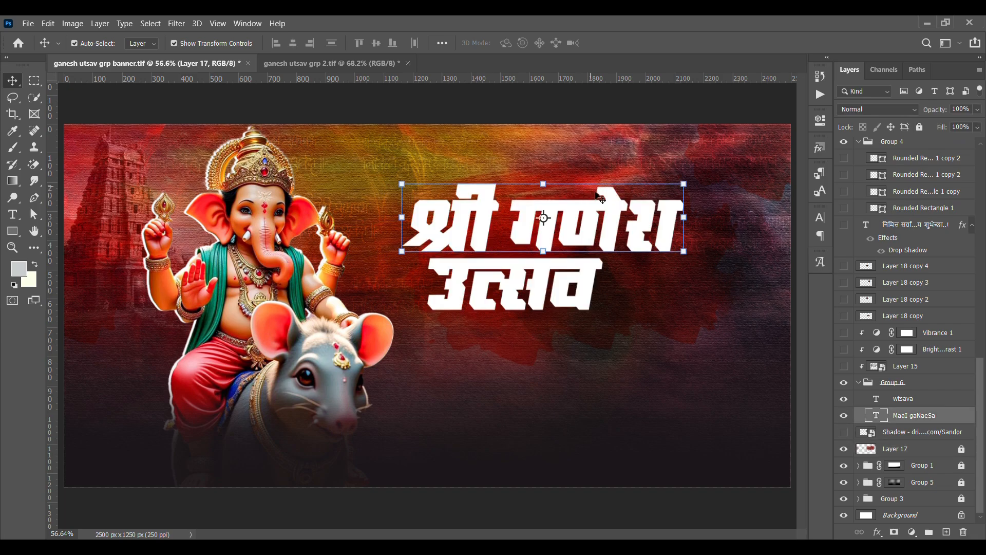
# Open the first title line for editing to examine its font settings, leaving the text as it is
pyautogui.doubleClick(604, 212)
pyautogui.hotkey('ctrl', 'a')
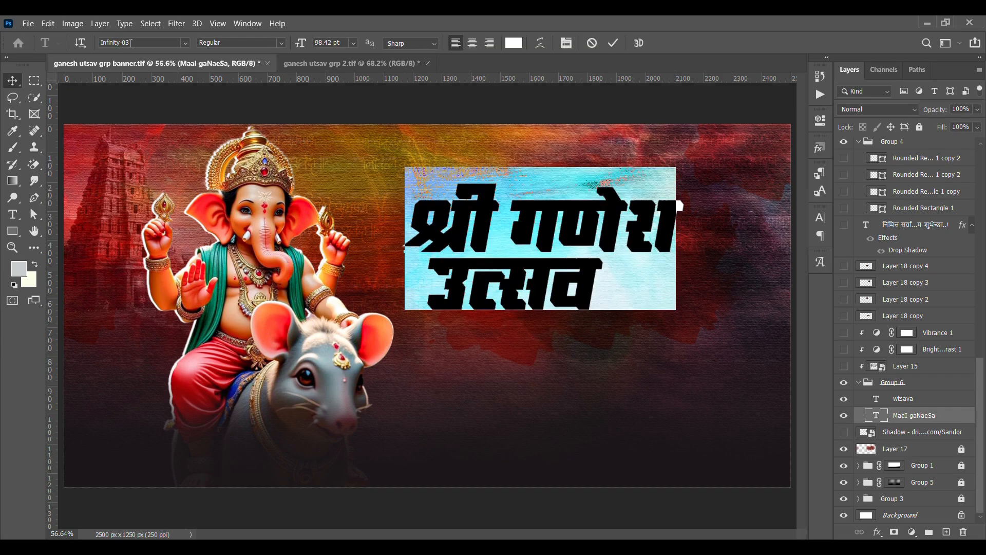
pyautogui.click(613, 42)
pyautogui.click(612, 104)
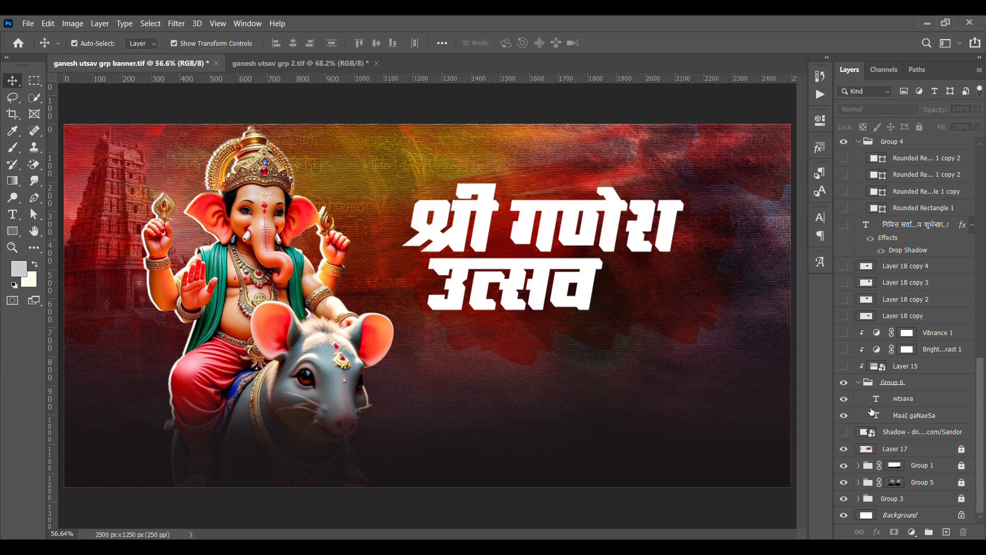
# Make the Shadow layer beneath the title group visible
pyautogui.click(844, 433)
pyautogui.click(884, 430)
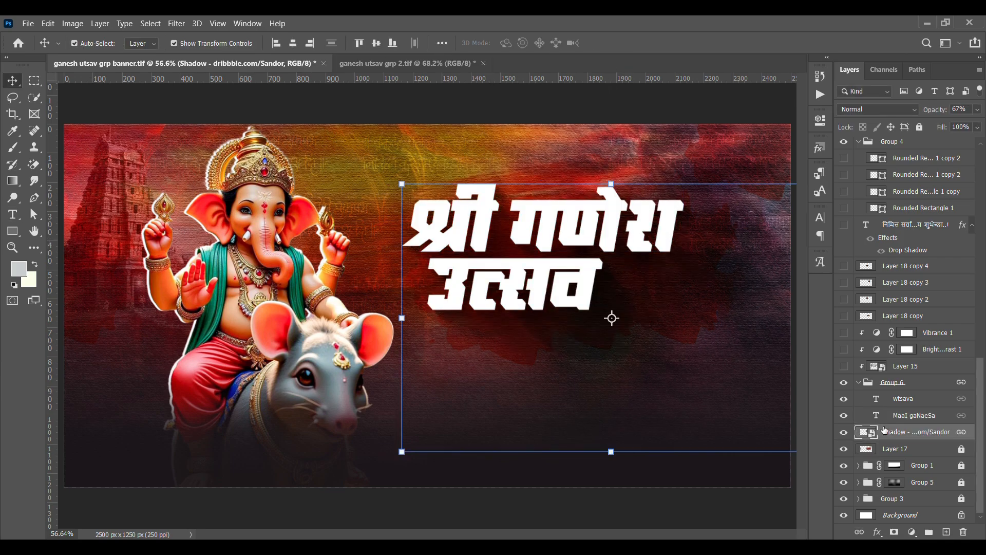
pyautogui.click(846, 432)
# Make the silver-texture Layer 15 clipped to the title group visible
pyautogui.click(844, 366)
pyautogui.click(906, 366)
pyautogui.scroll(3, 648, 275)
pyautogui.moveTo(642, 257); pyautogui.dragTo(642, 294)
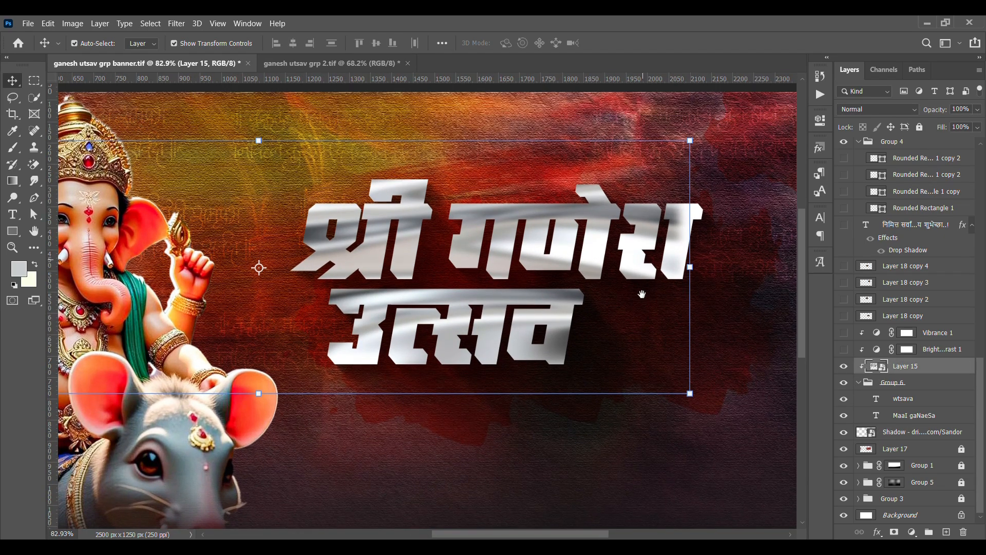
# Release Layer 15's clipping mask to view the full silver texture, and clip it to Group 6 again
pyautogui.keyDown('alt'); pyautogui.click(903, 372); pyautogui.keyUp('alt')
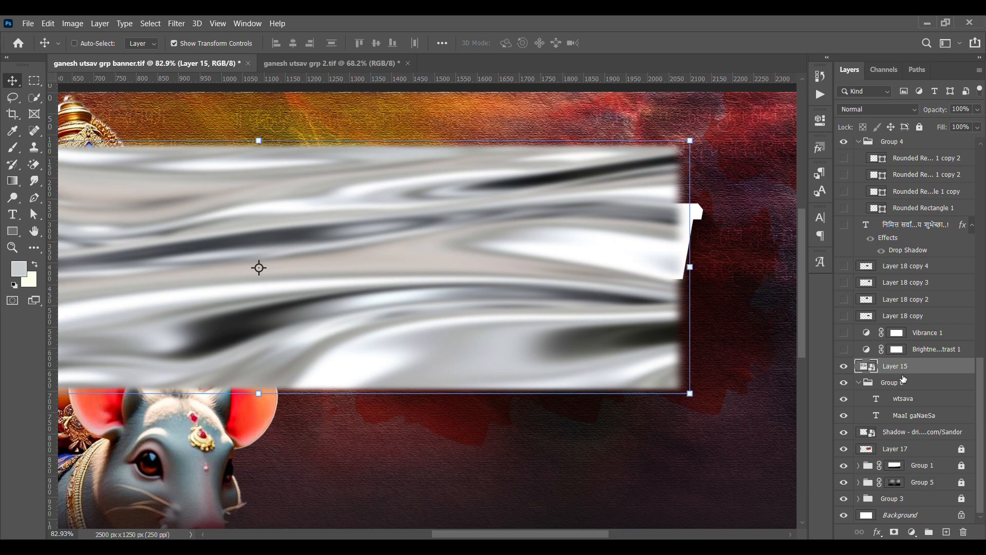
pyautogui.scroll(-3, 711, 382)
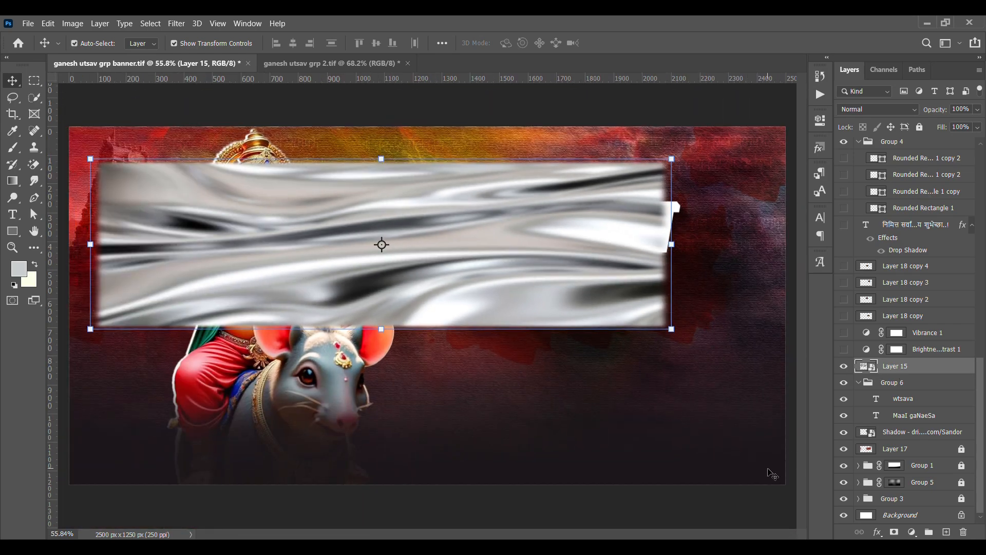
pyautogui.keyDown('alt'); pyautogui.click(896, 374); pyautogui.keyUp('alt')
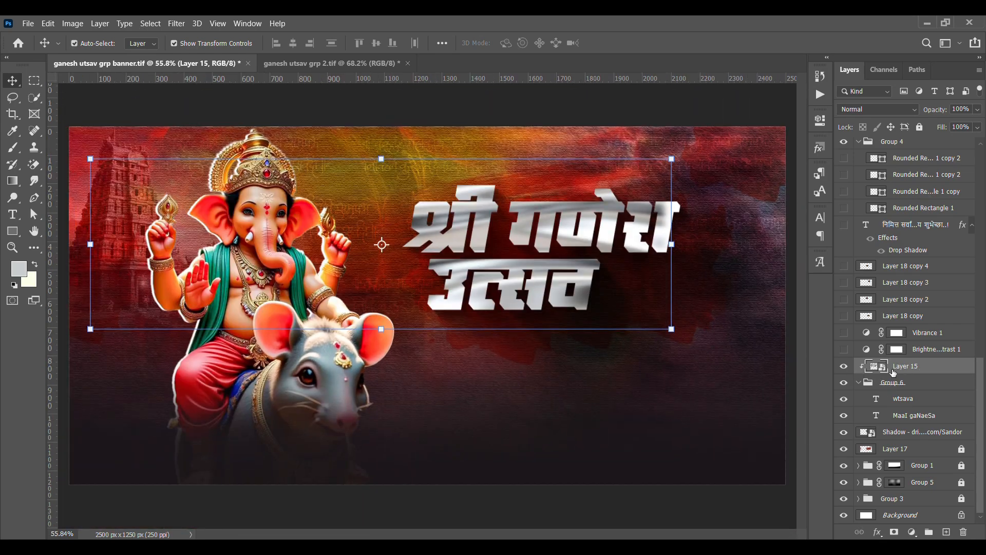
# Make the Brightness/Contrast 1 and Vibrance 1 adjustment layers visible and clip both to the title's Layer 15 texture
pyautogui.click(844, 350)
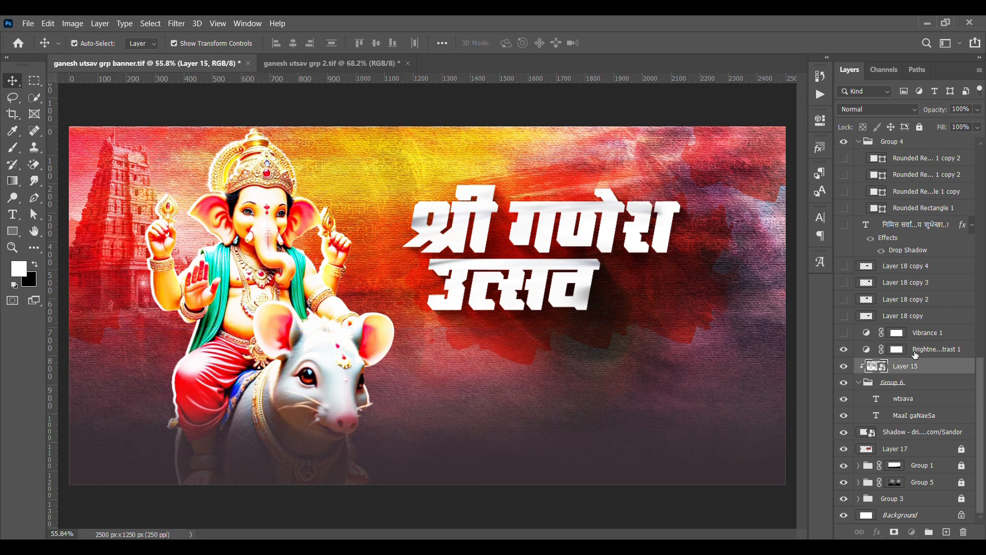
pyautogui.click(916, 351)
pyautogui.keyDown('alt'); pyautogui.click(915, 356); pyautogui.keyUp('alt')
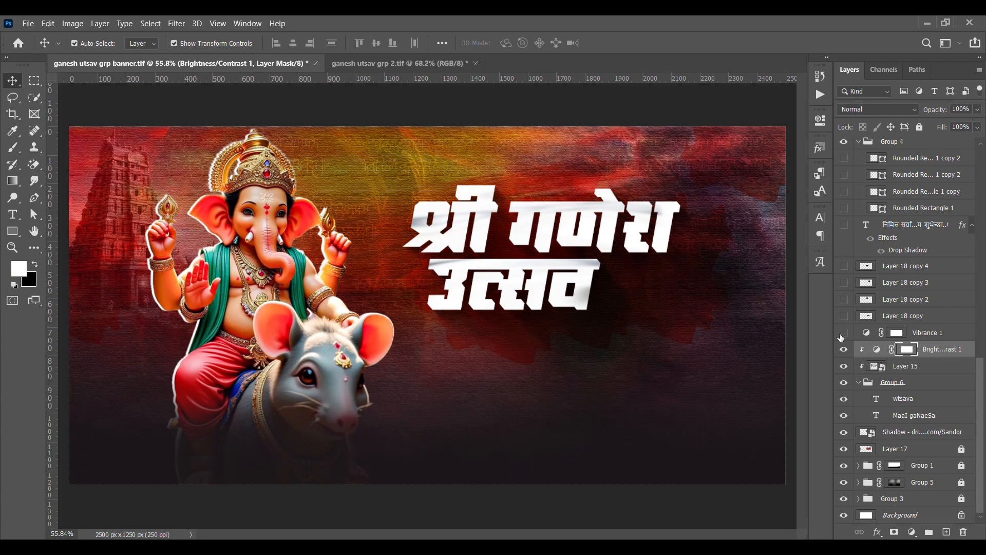
pyautogui.click(843, 333)
pyautogui.click(908, 333)
pyautogui.keyDown('alt'); pyautogui.click(919, 341); pyautogui.keyUp('alt')
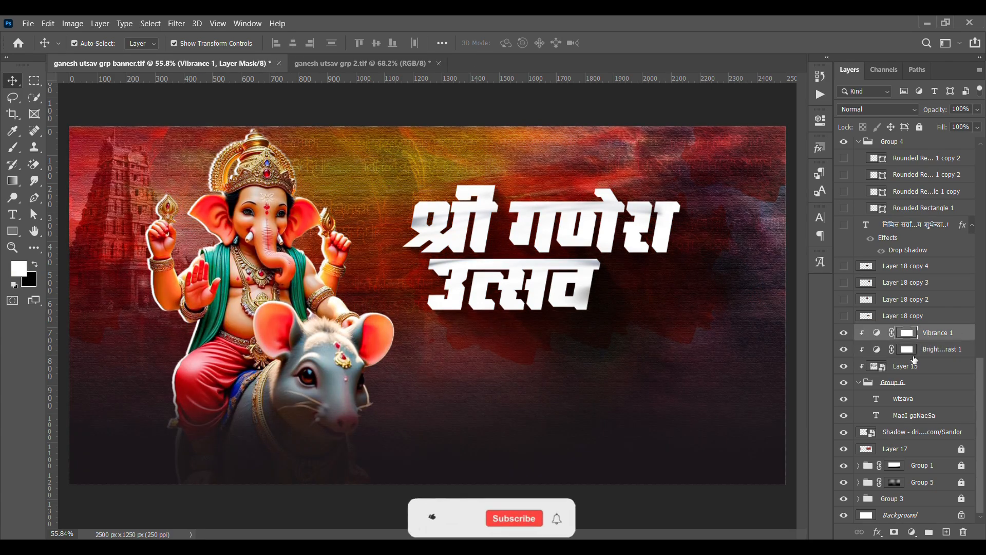
# Make the four Layer 18 copy glow layers visible and select Layer 18 copy to examine its glow on the title
pyautogui.scroll(2, 894, 355)
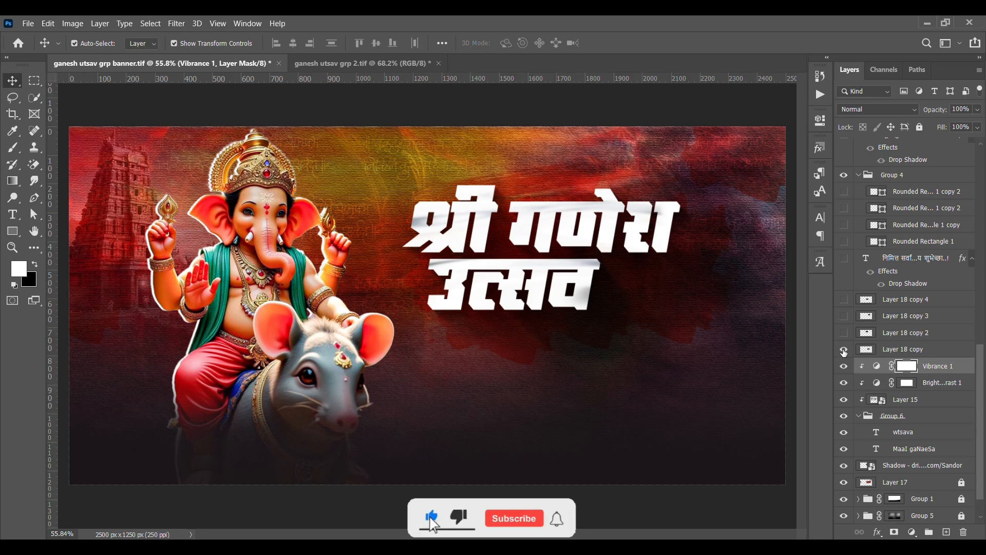
pyautogui.click(844, 350)
pyautogui.click(844, 332)
pyautogui.click(844, 318)
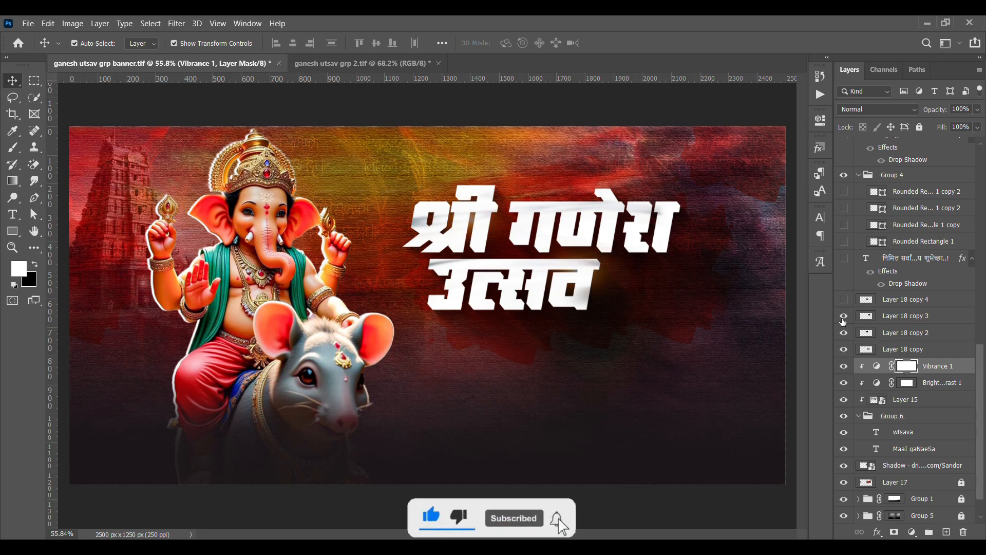
pyautogui.click(844, 300)
pyautogui.scroll(7, 546, 191)
pyautogui.click(635, 344)
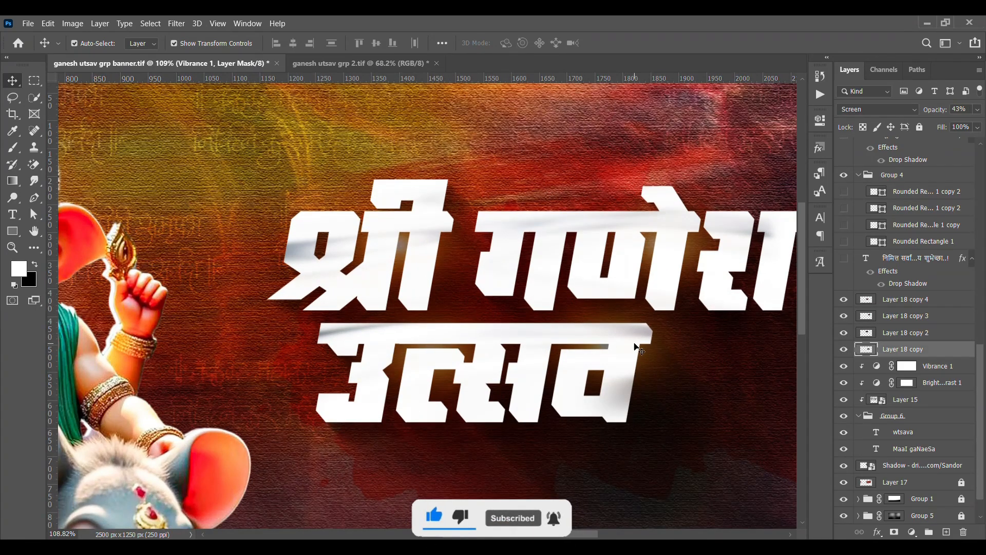
pyautogui.click(953, 347)
pyautogui.moveTo(670, 292); pyautogui.dragTo(647, 308)
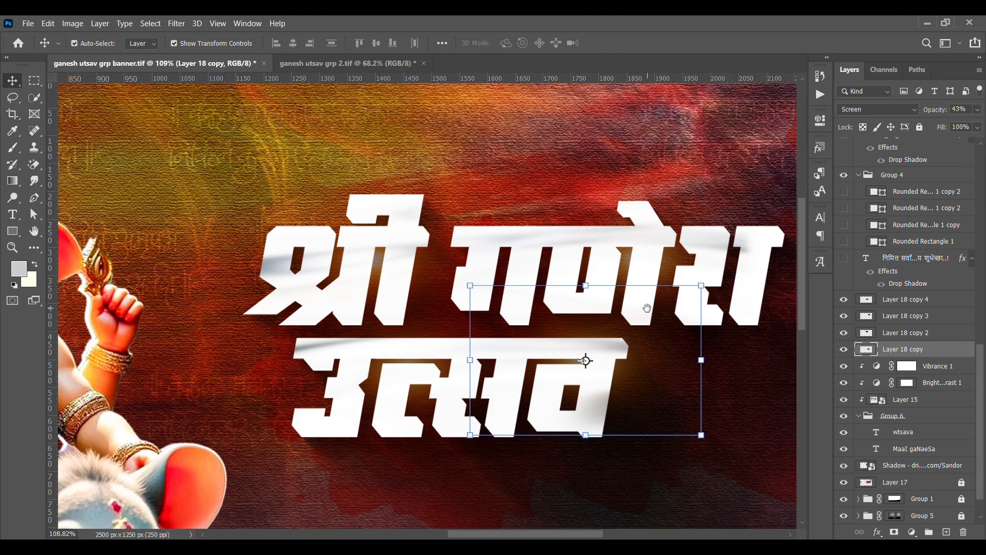
# Make the "निमित्त सर्वांना मंगलमय शुभेच्छा..!" text layer visible and open it for editing to examine it, leaving the text as it is
pyautogui.click(844, 258)
pyautogui.moveTo(781, 414); pyautogui.dragTo(671, 314)
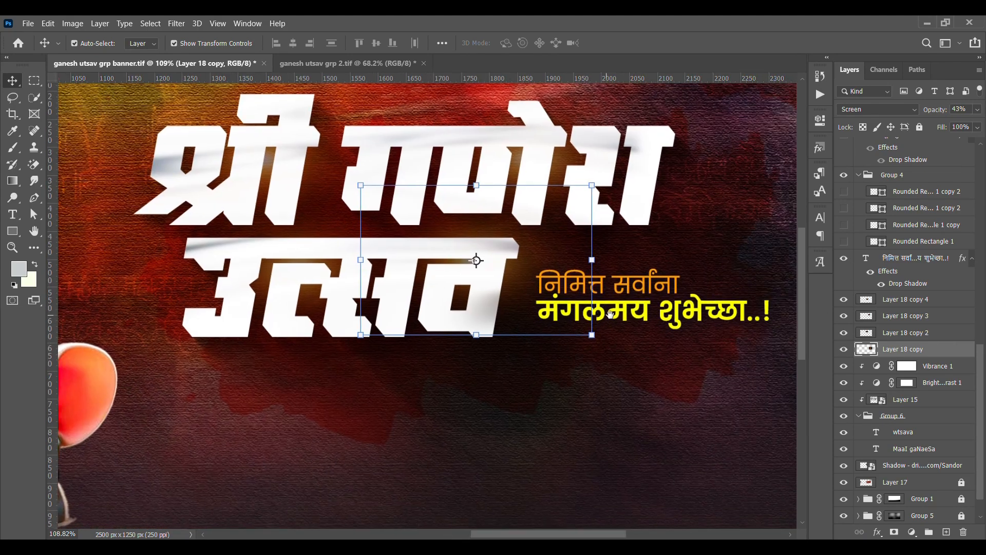
pyautogui.click(671, 314)
pyautogui.doubleClick(684, 307)
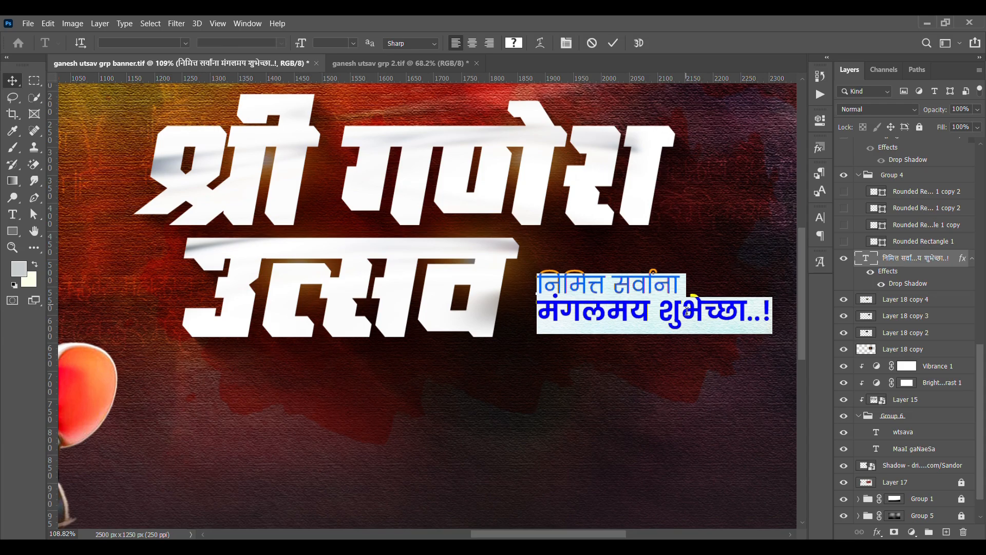
pyautogui.click(12, 80)
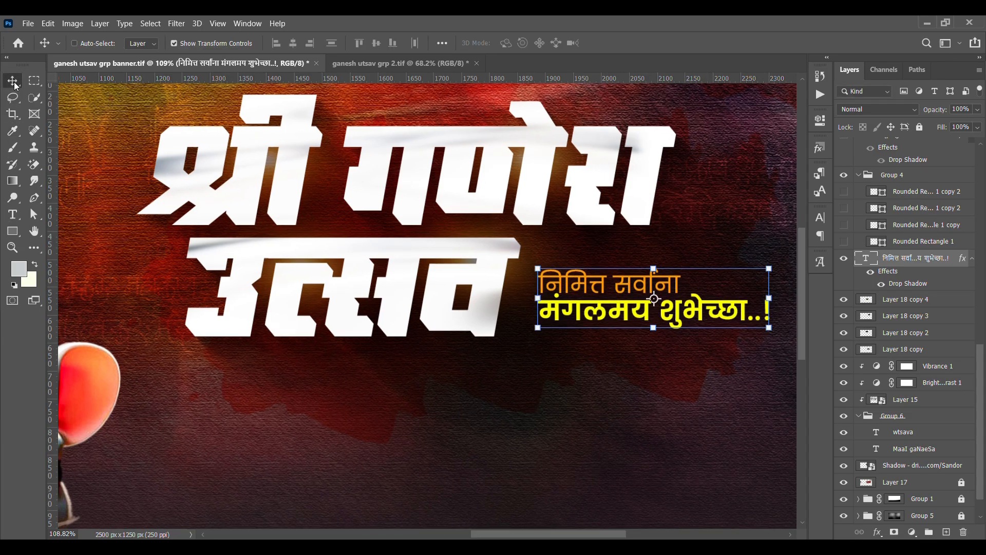
pyautogui.hotkey('ctrl', '0')
pyautogui.click(296, 117)
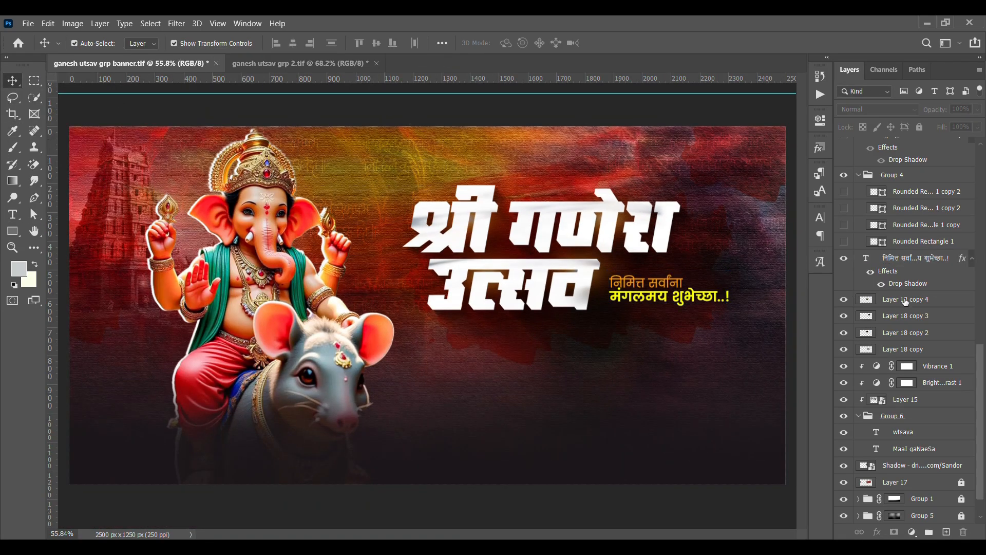
# Make all four rounded rectangle photo boxes in Group 4 visible beneath the title
pyautogui.click(849, 243)
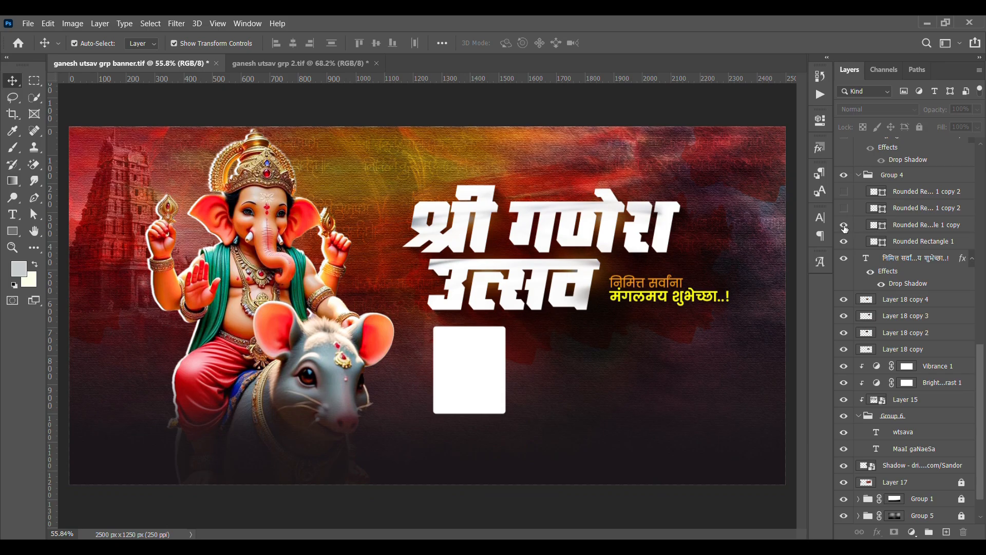
pyautogui.click(844, 225)
pyautogui.click(843, 208)
pyautogui.click(844, 191)
pyautogui.scroll(2, 677, 380)
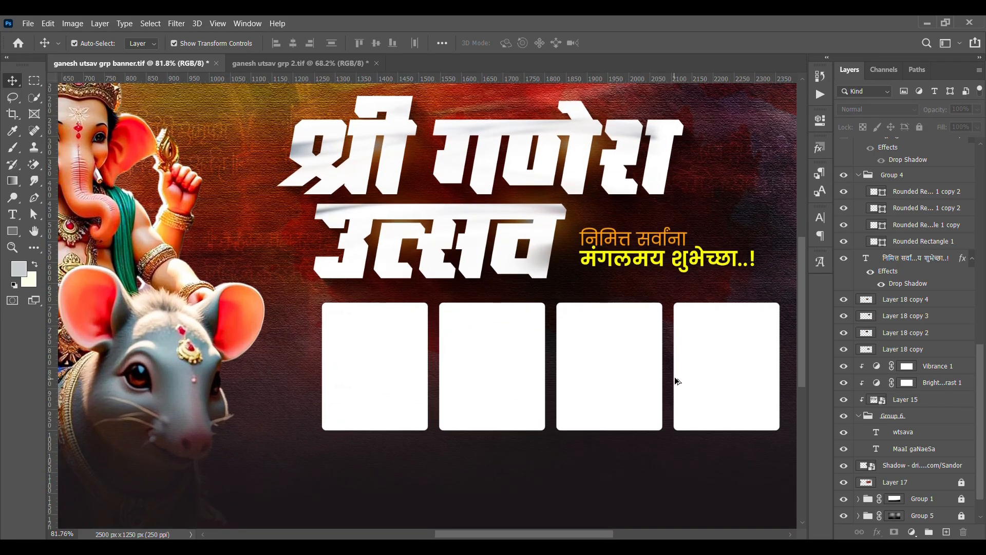
pyautogui.moveTo(710, 364); pyautogui.dragTo(679, 367)
pyautogui.scroll(-3, 527, 363)
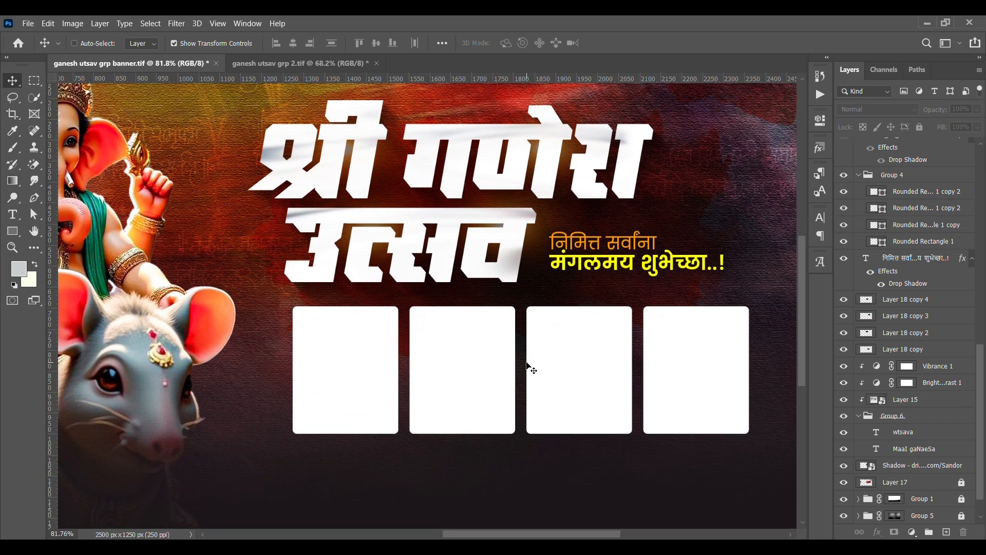
# Make the "तूच सुखकर्ता" verse text layer above the title visible and select it to examine the lettering
pyautogui.scroll(3, 852, 259)
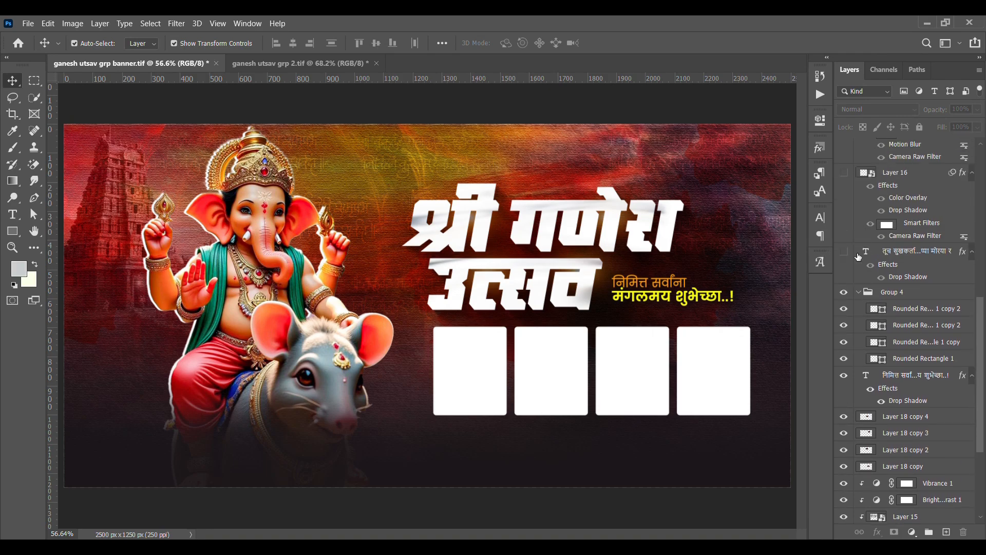
pyautogui.click(850, 268)
pyautogui.click(878, 270)
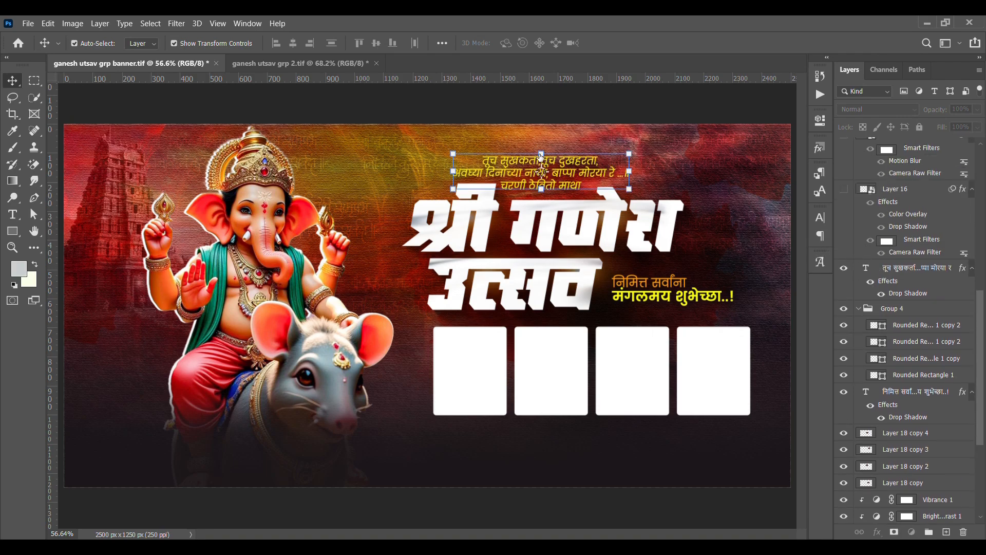
pyautogui.scroll(3, 573, 164)
pyautogui.moveTo(576, 167); pyautogui.dragTo(568, 183)
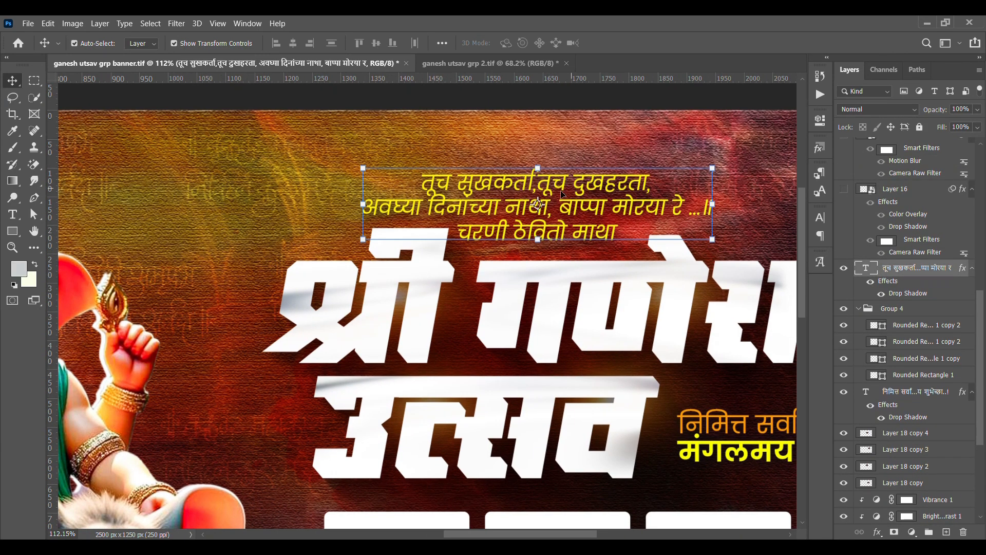
pyautogui.click(592, 107)
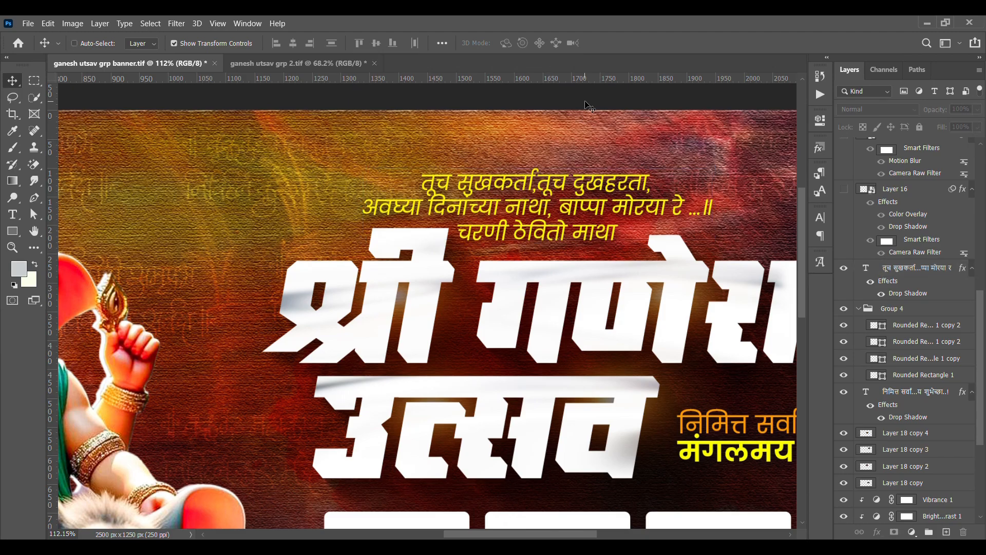
pyautogui.hotkey('ctrl', '0')
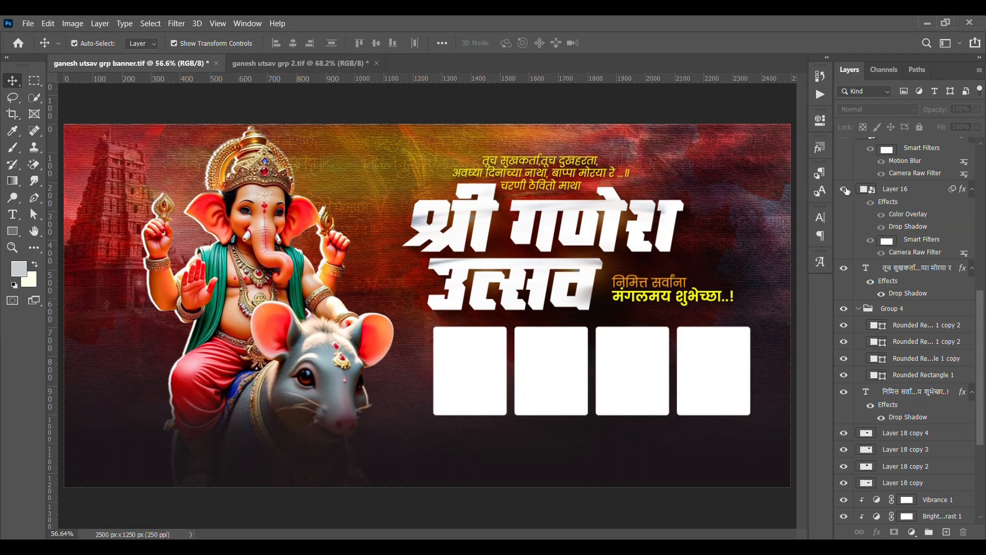
# Make Layer 16 and Layer 16 copy 3 visible to show the hanging bells at the banner's upper-right corner
pyautogui.click(845, 189)
pyautogui.click(877, 194)
pyautogui.scroll(2, 864, 207)
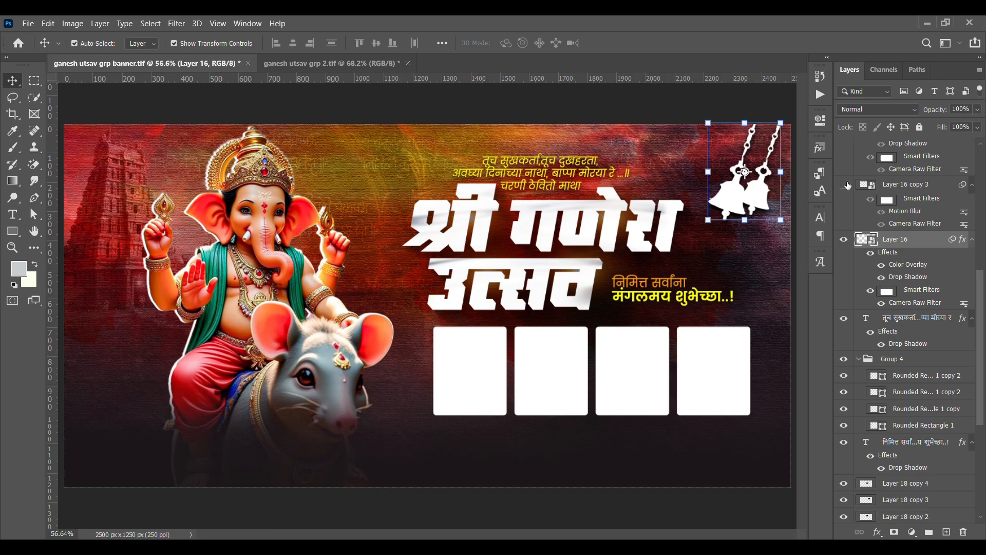
pyautogui.click(845, 186)
pyautogui.scroll(5, 750, 188)
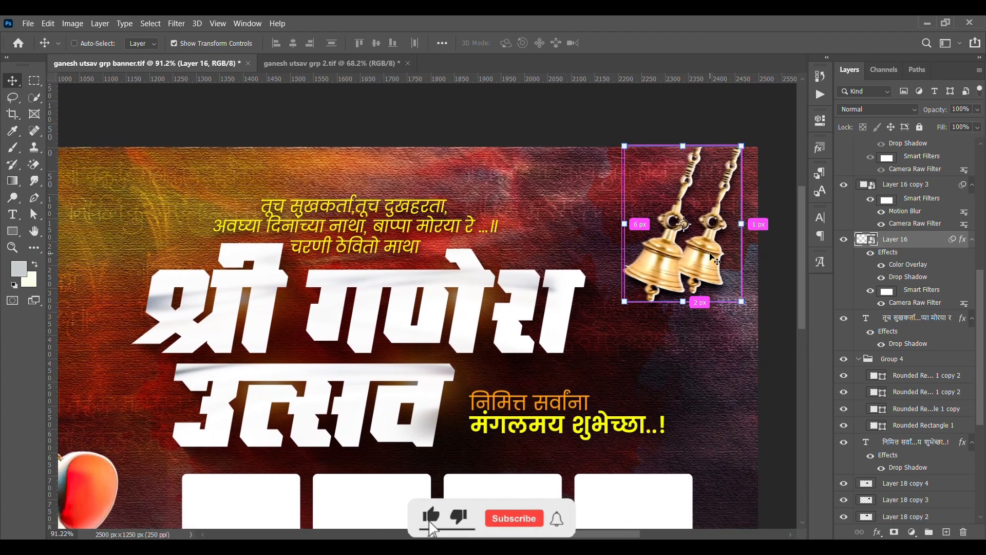
pyautogui.scroll(-5, 715, 259)
pyautogui.click(637, 108)
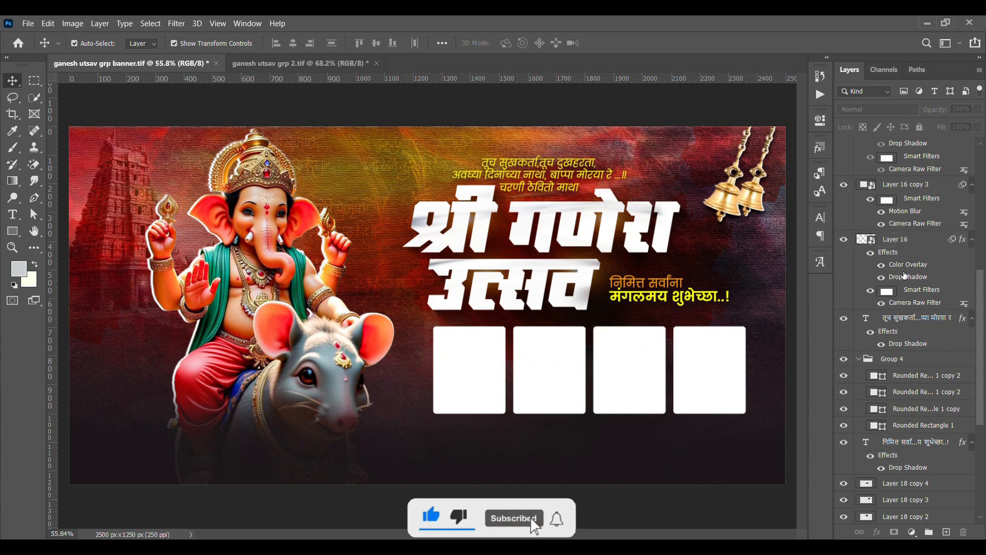
# Make Layer 16 copy and Layer 16 copy 4 visible to show the bells at the banner's upper-left corner
pyautogui.scroll(3, 892, 274)
pyautogui.scroll(3, 892, 274)
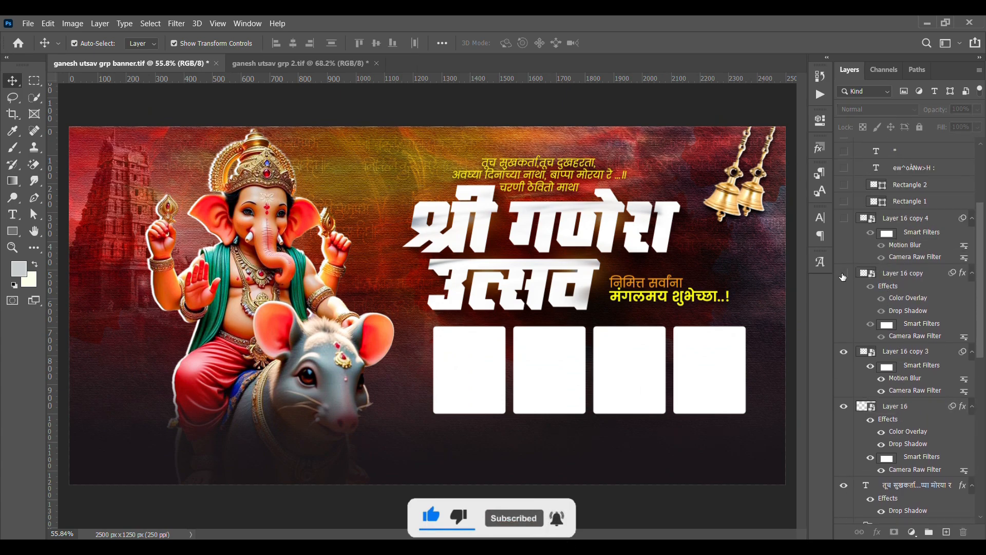
pyautogui.moveTo(843, 277); pyautogui.dragTo(847, 222)
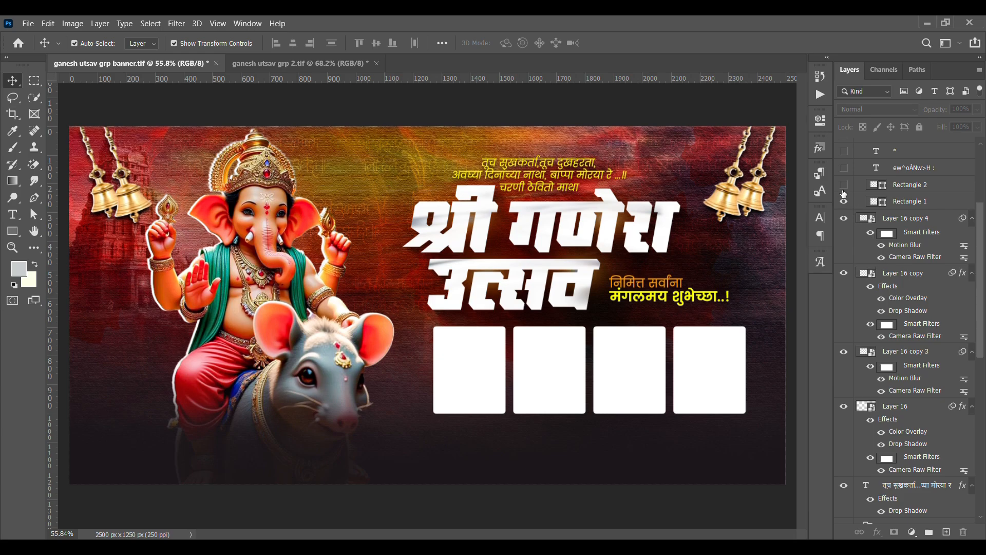
# Make the two rectangles and the three text layers in Group 7 visible to build the well-wishers label below the photo boxes
pyautogui.moveTo(843, 194); pyautogui.dragTo(843, 168)
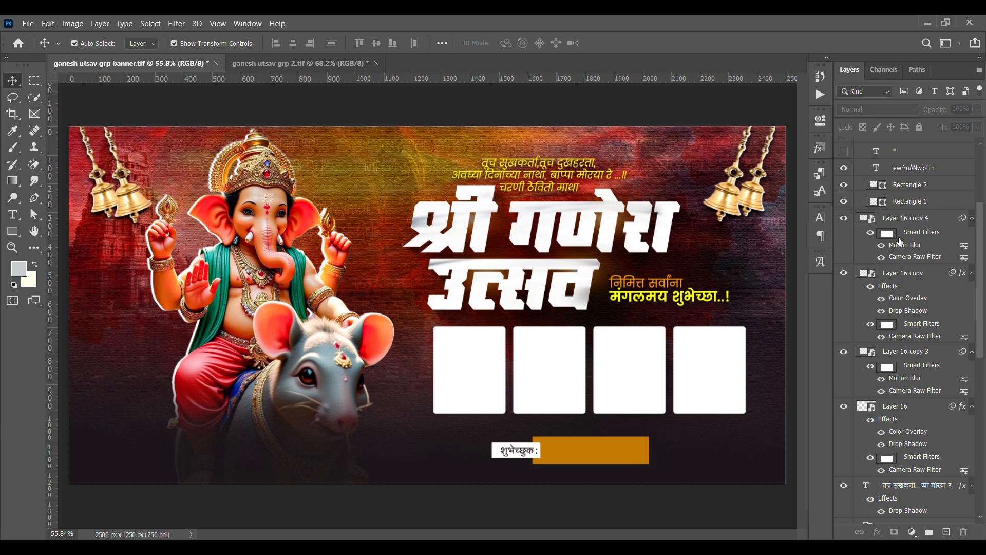
pyautogui.scroll(4, 900, 242)
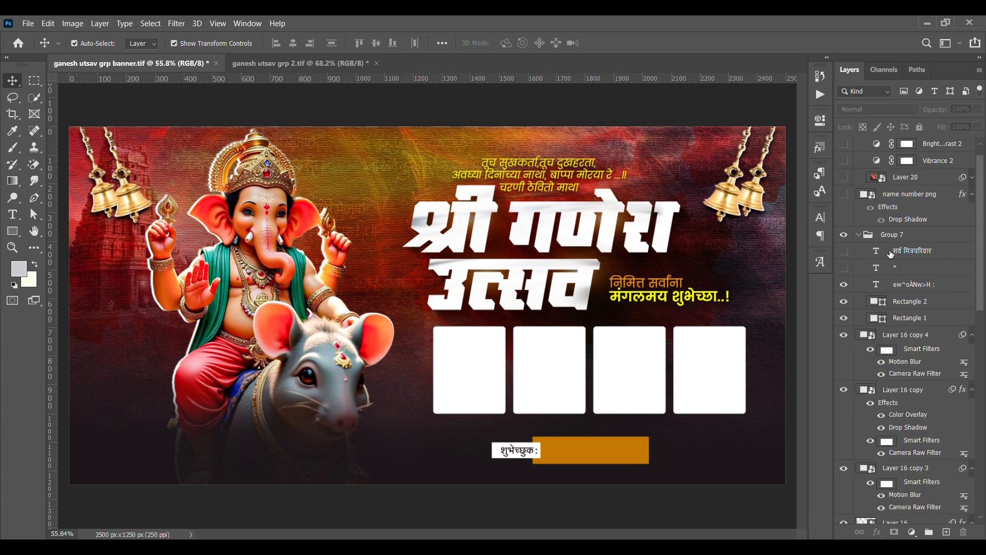
pyautogui.click(843, 250)
pyautogui.scroll(4, 534, 477)
# Open the "शुभेच्छुक:" and "सर्व मित्रपरिवार" texts for editing to examine their font settings, leaving both as they are
pyautogui.click(476, 436)
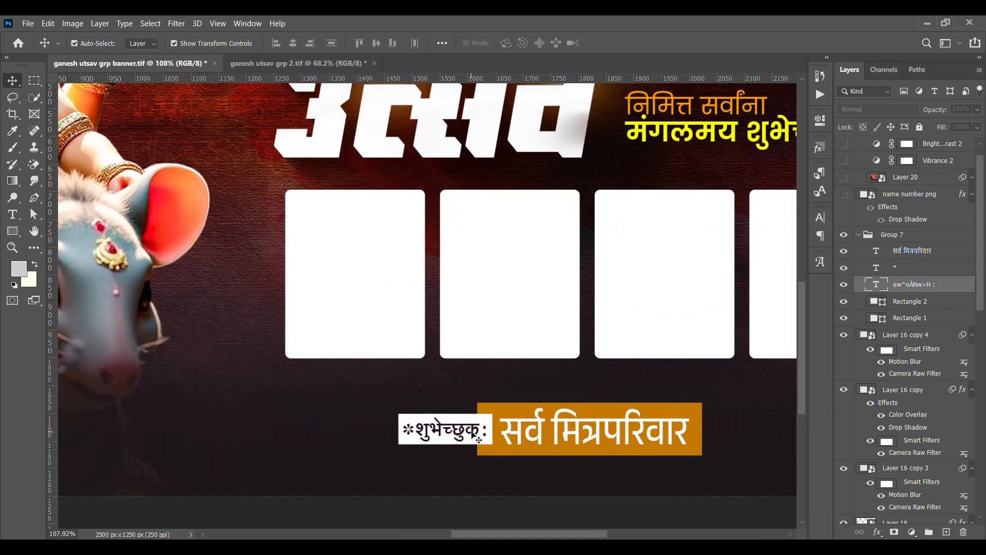
pyautogui.doubleClick(474, 432)
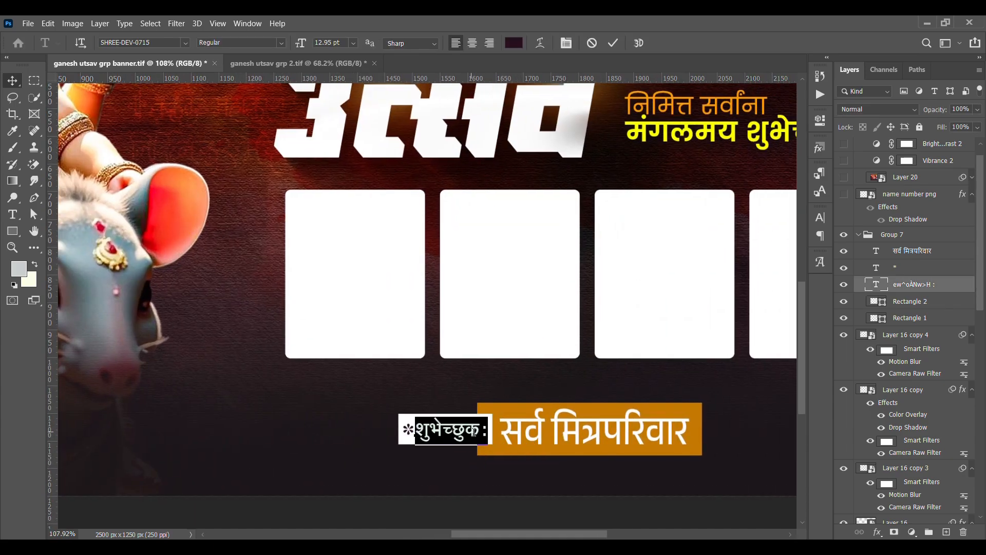
pyautogui.click(12, 80)
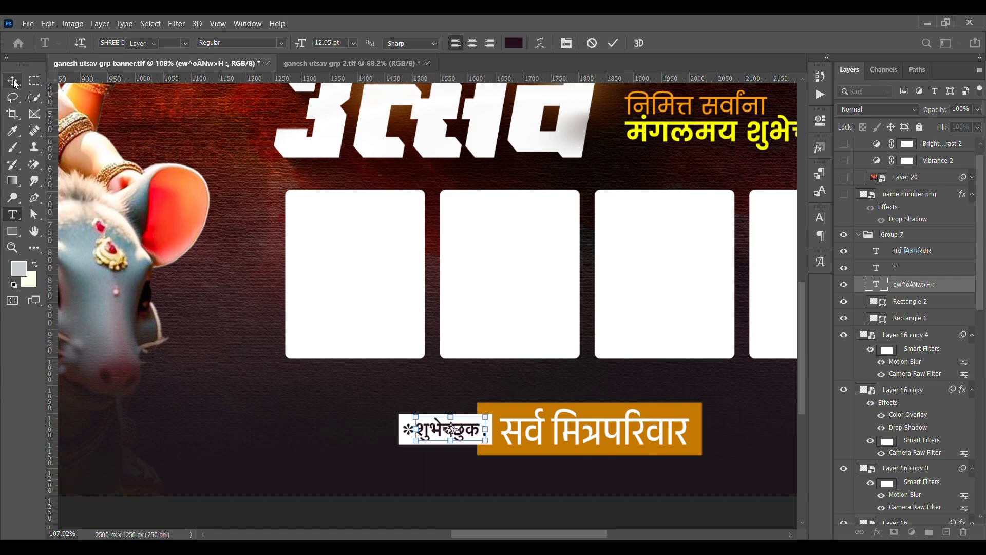
pyautogui.click(655, 440)
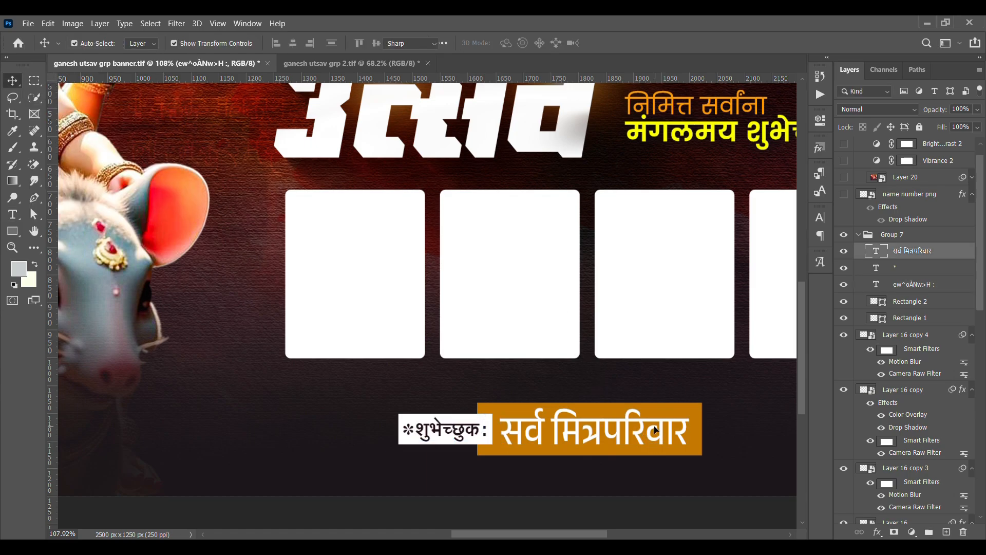
pyautogui.press('Return')
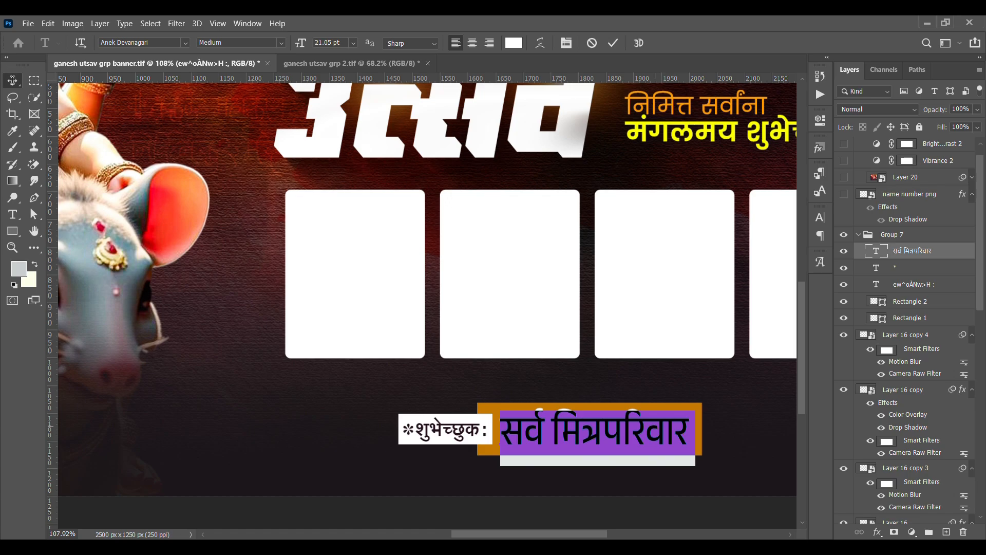
pyautogui.click(613, 42)
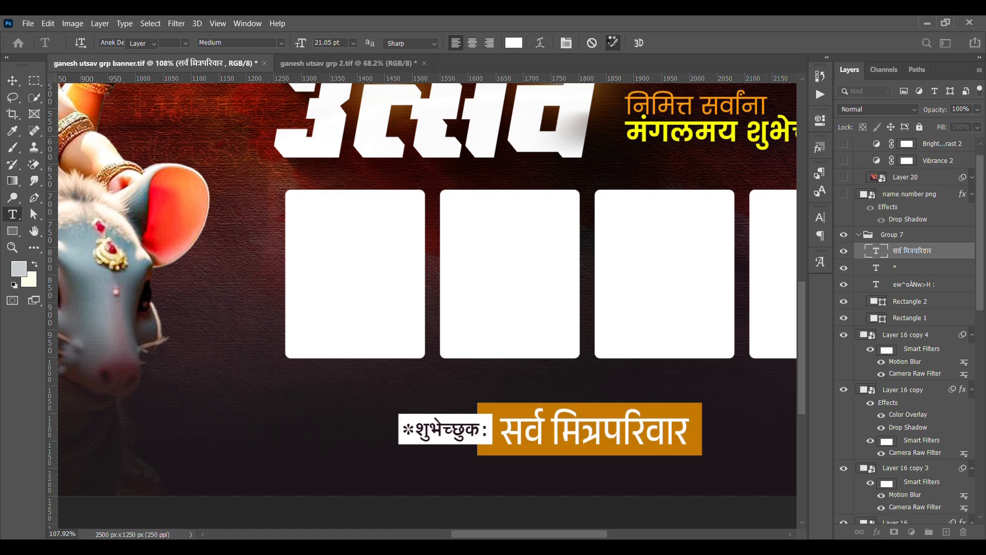
pyautogui.hotkey('ctrl', '0')
# Make the name number png layer visible and examine the vertical designer credit along the banner's left edge
pyautogui.scroll(1, 880, 244)
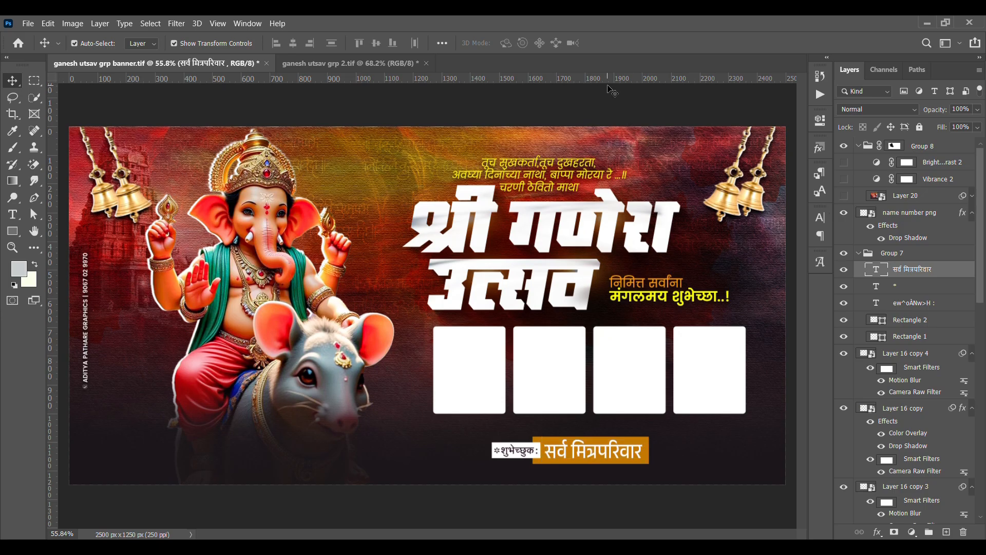
pyautogui.click(64, 335)
pyautogui.scroll(5, 94, 348)
pyautogui.moveTo(81, 348); pyautogui.dragTo(337, 346)
pyautogui.hotkey('ctrl', '0')
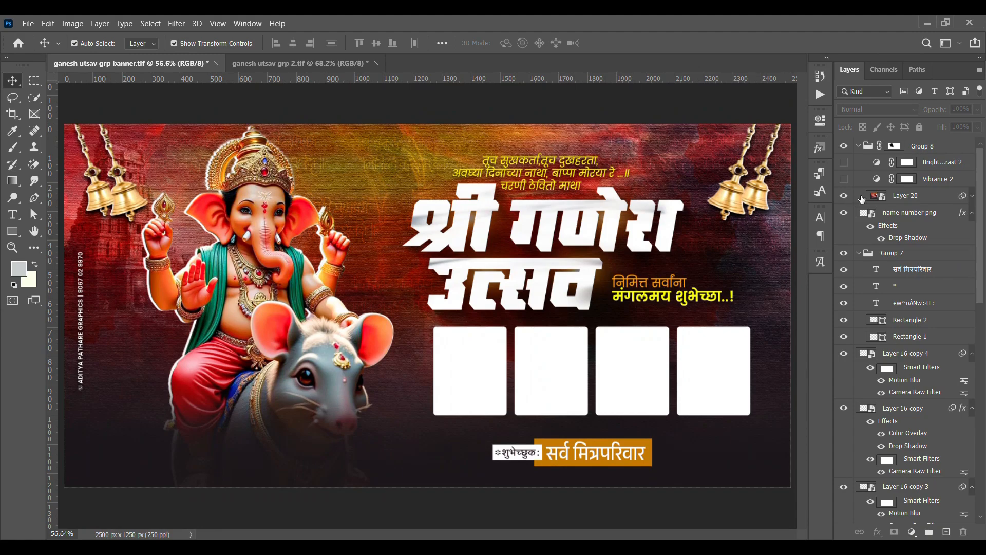
# Make the Vibrance 2 and Brightness/Contrast 2 adjustments visible above Layer 20, and collapse Group 8
pyautogui.click(972, 197)
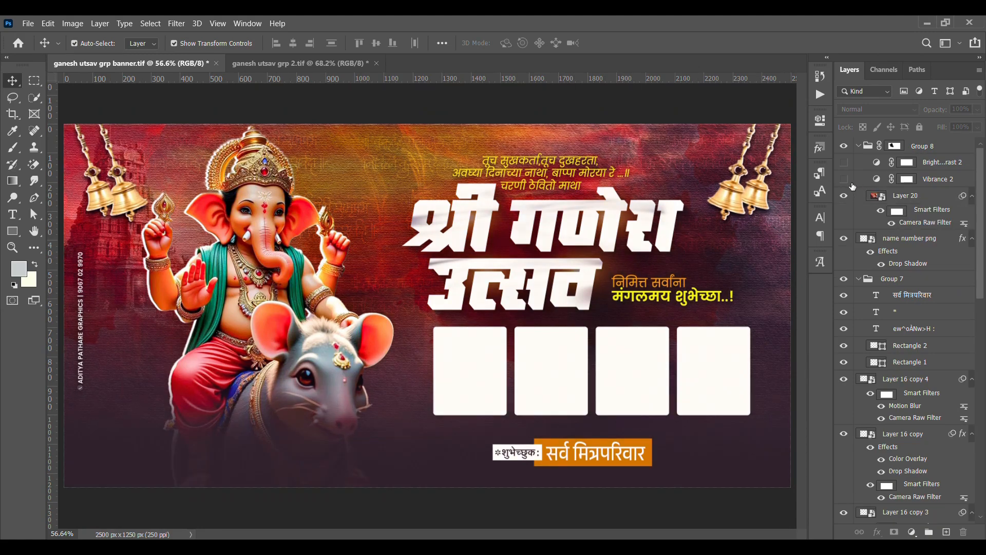
pyautogui.click(844, 162)
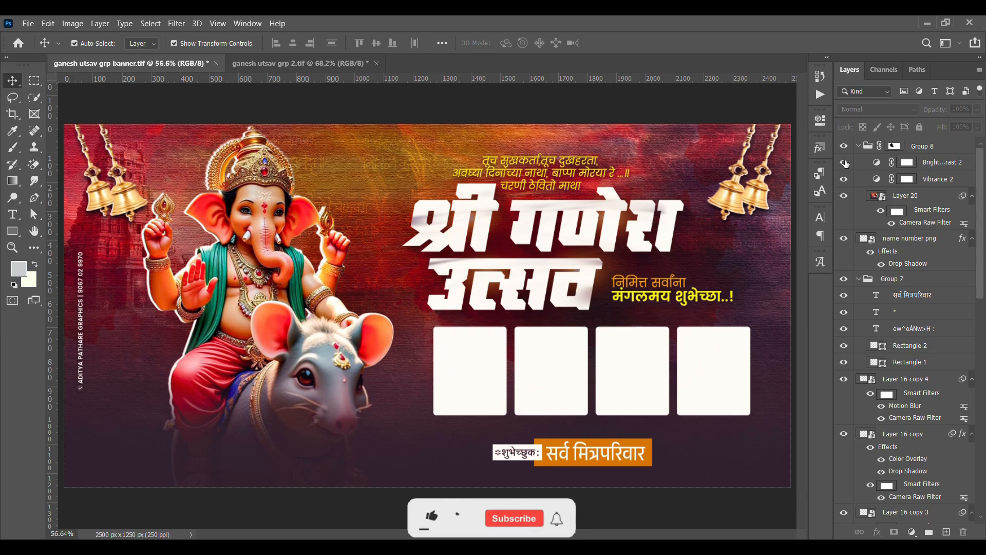
pyautogui.click(859, 147)
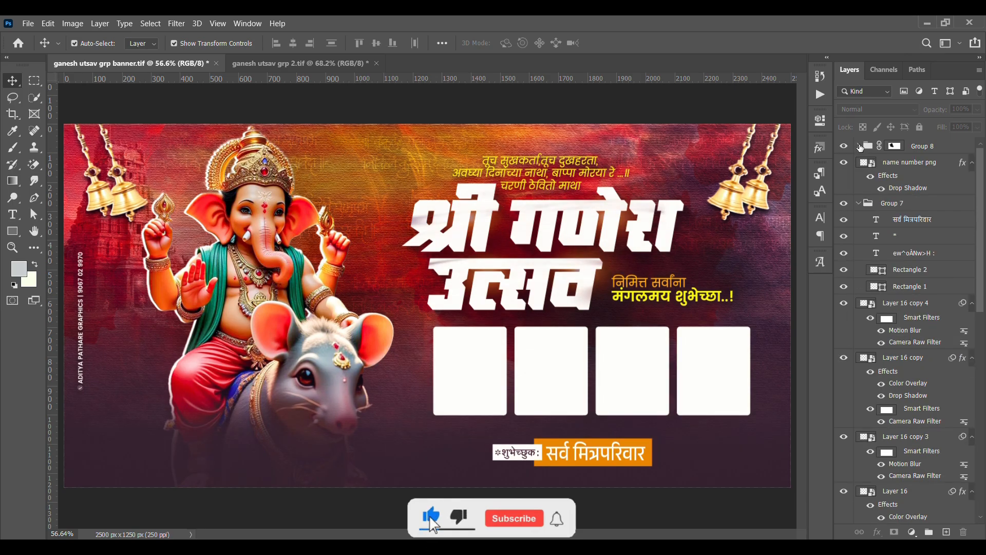
# Inspect the finished banner up close, covering the Ganesha figure, title, bells, photo boxes and well-wishers label, and return to the full view
pyautogui.scroll(7, 235, 204)
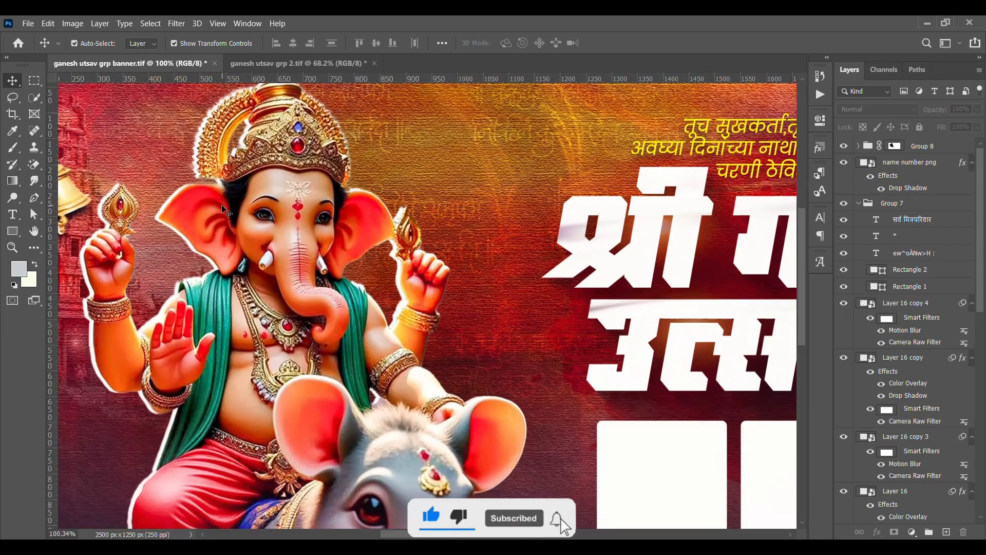
pyautogui.moveTo(224, 208); pyautogui.dragTo(355, 17)
pyautogui.hscroll(10, 491, 87)
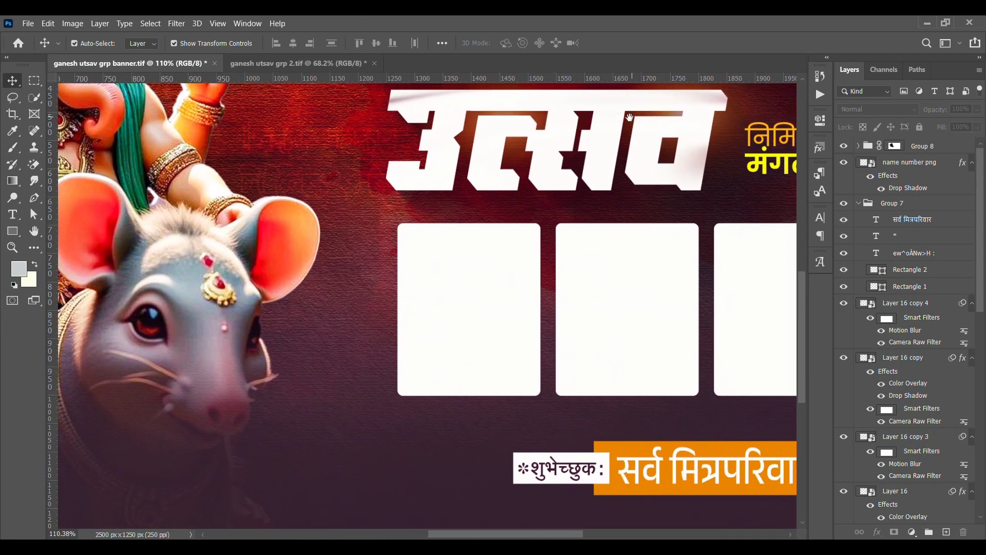
pyautogui.moveTo(629, 121); pyautogui.dragTo(286, 378)
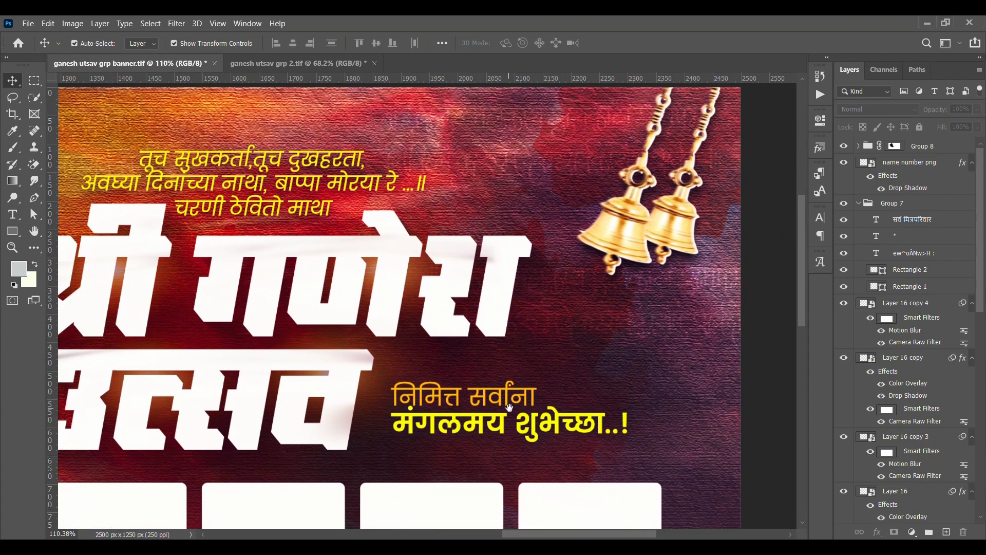
pyautogui.moveTo(510, 407); pyautogui.dragTo(675, 128)
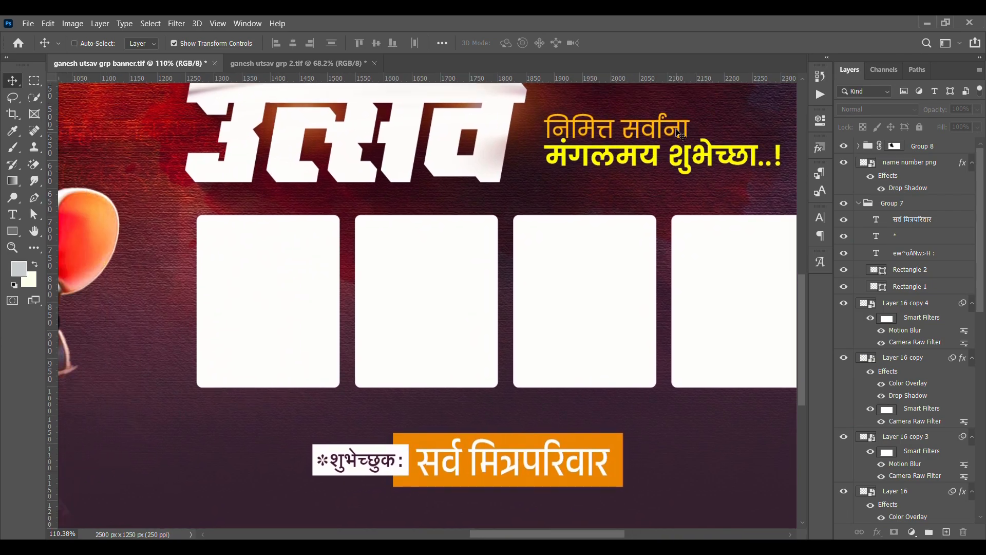
pyautogui.hotkey('ctrl', '0')
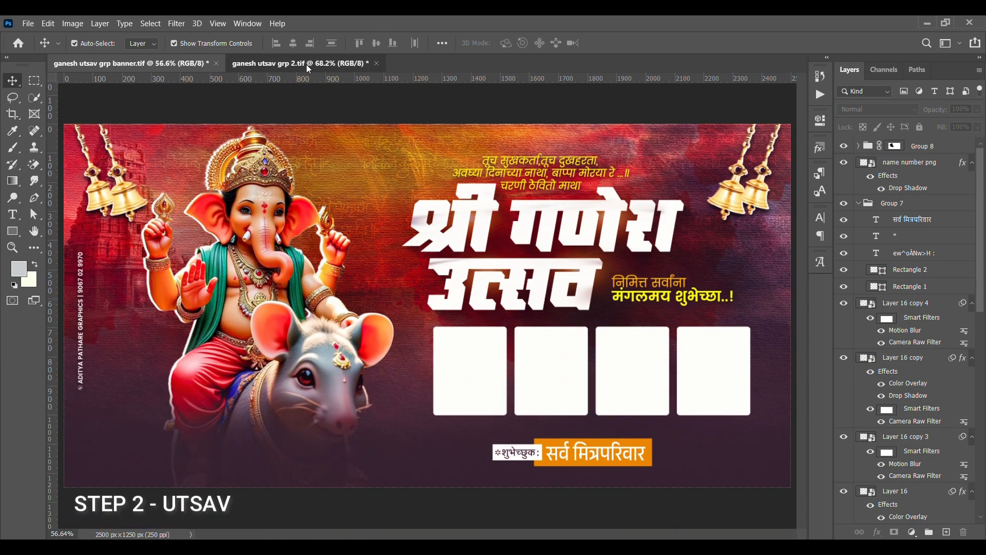
# Switch to the ganesh utsav grp 2.tif document, make Layer 1 visible as the colorful background, and compare it with and without its Motion Blur
pyautogui.click(306, 64)
pyautogui.scroll(-10, 875, 474)
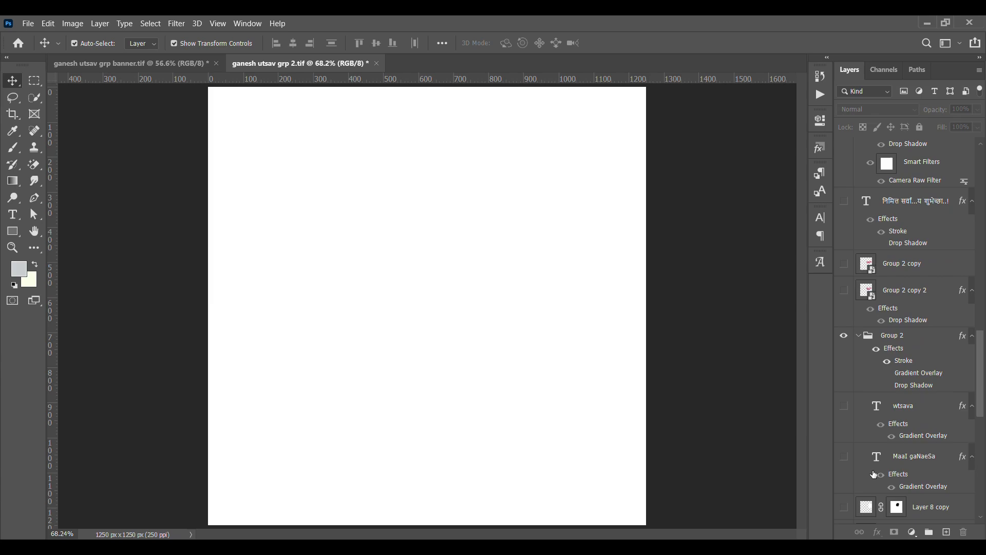
pyautogui.scroll(-5, 875, 474)
pyautogui.click(845, 448)
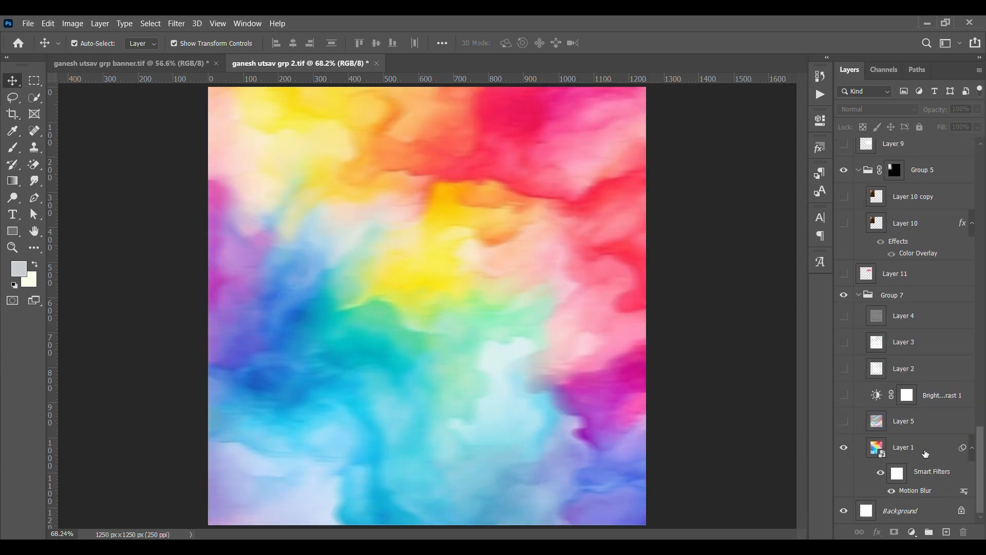
pyautogui.click(915, 451)
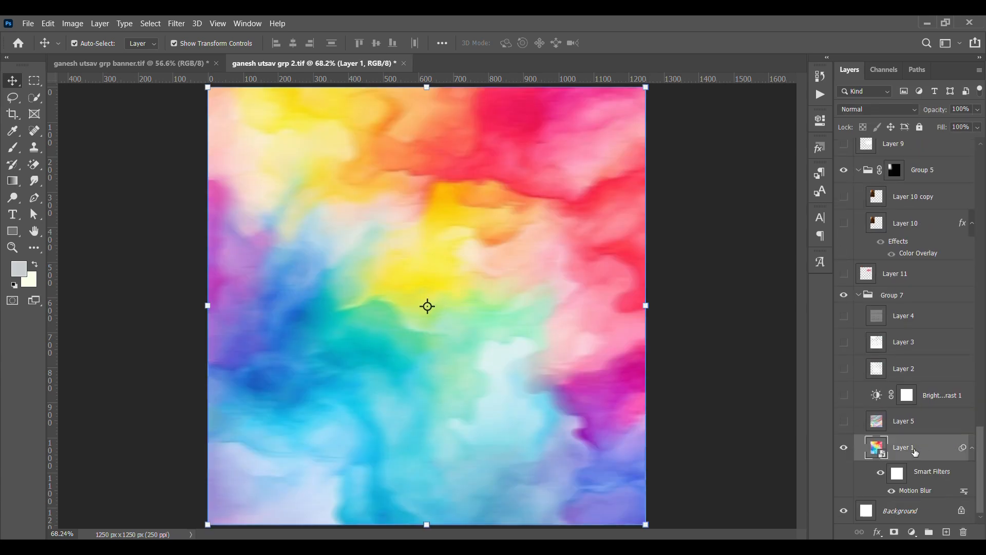
pyautogui.click(894, 491)
pyautogui.click(892, 491)
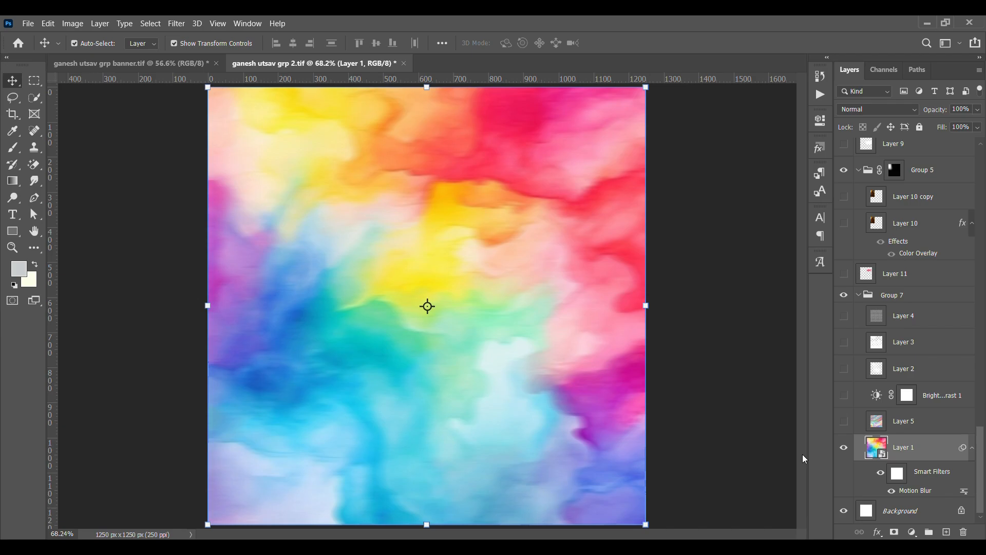
# Make Layer 5 visible, check its blend mode, and turn on the Brightness/Contrast 1 adjustment above it
pyautogui.click(844, 422)
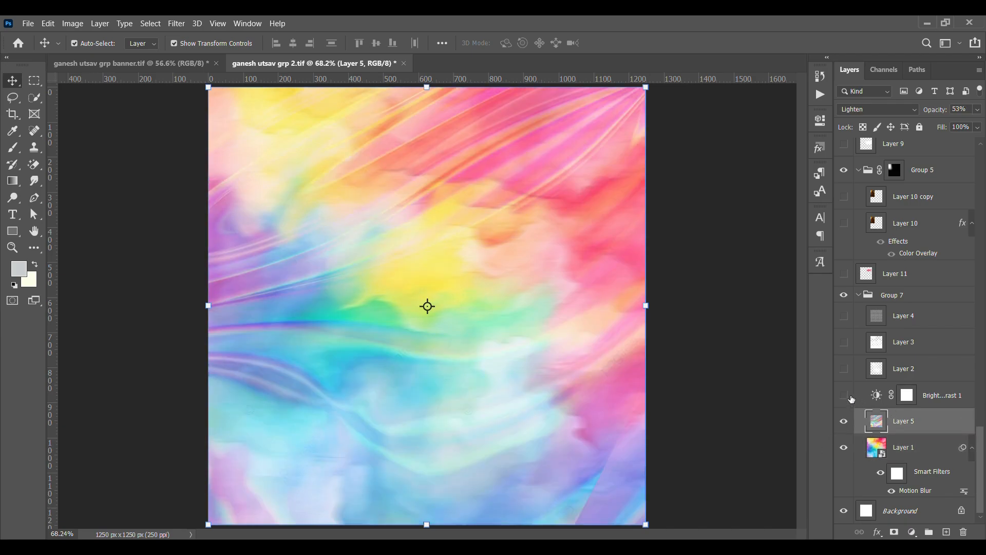
pyautogui.click(762, 369)
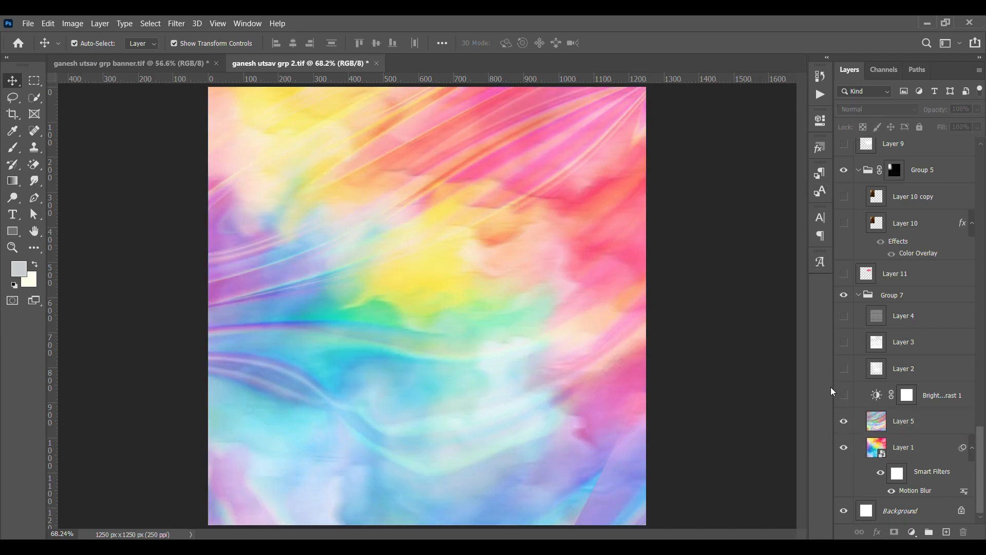
pyautogui.click(912, 418)
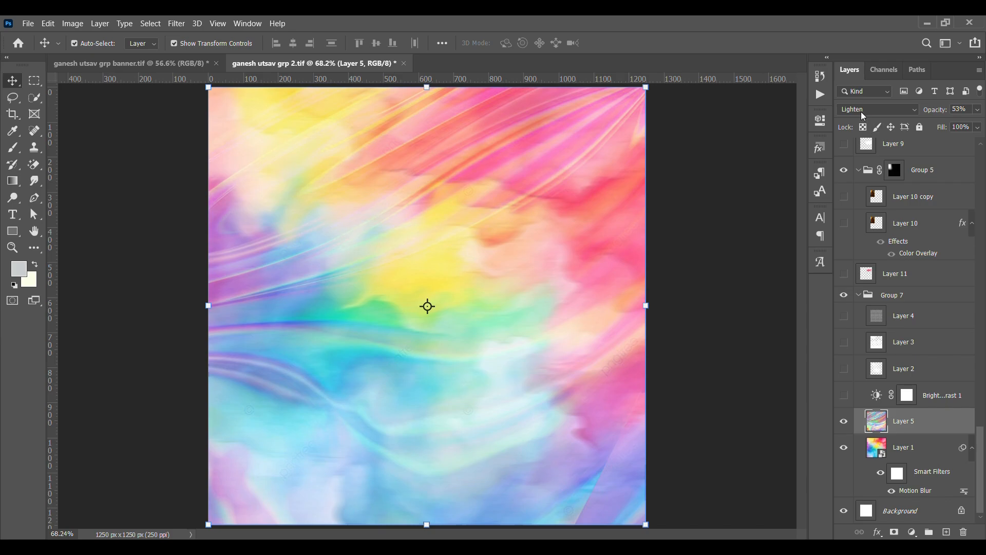
pyautogui.click(757, 263)
pyautogui.click(844, 395)
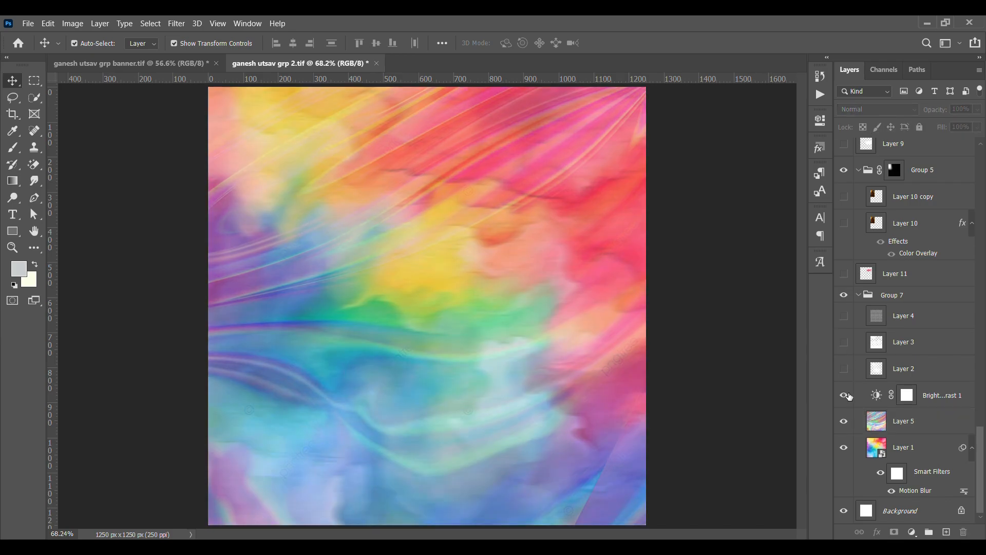
pyautogui.click(937, 399)
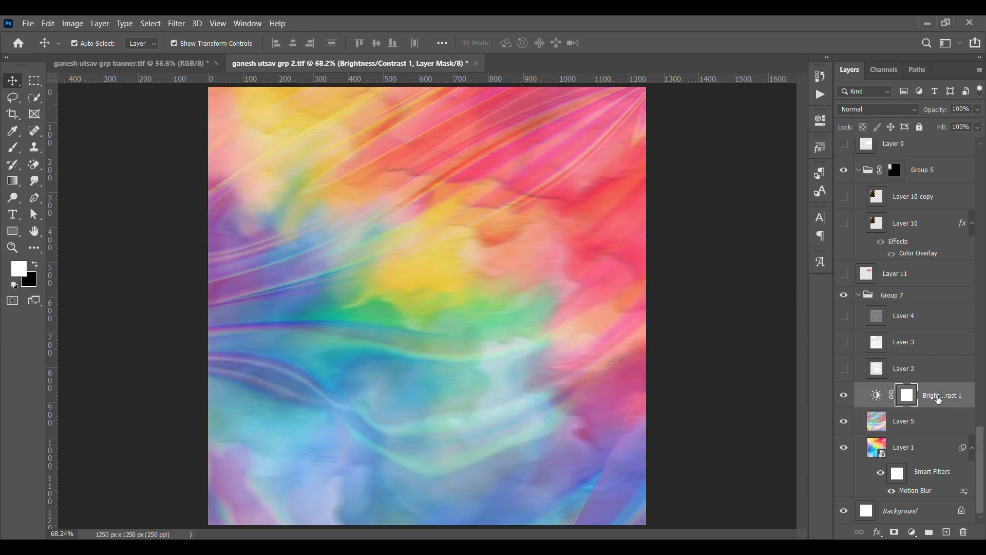
# Make Layer 2, Layer 3 and Layer 4 visible to add the white spray and paper texture to the background
pyautogui.click(844, 369)
pyautogui.click(873, 369)
pyautogui.click(845, 342)
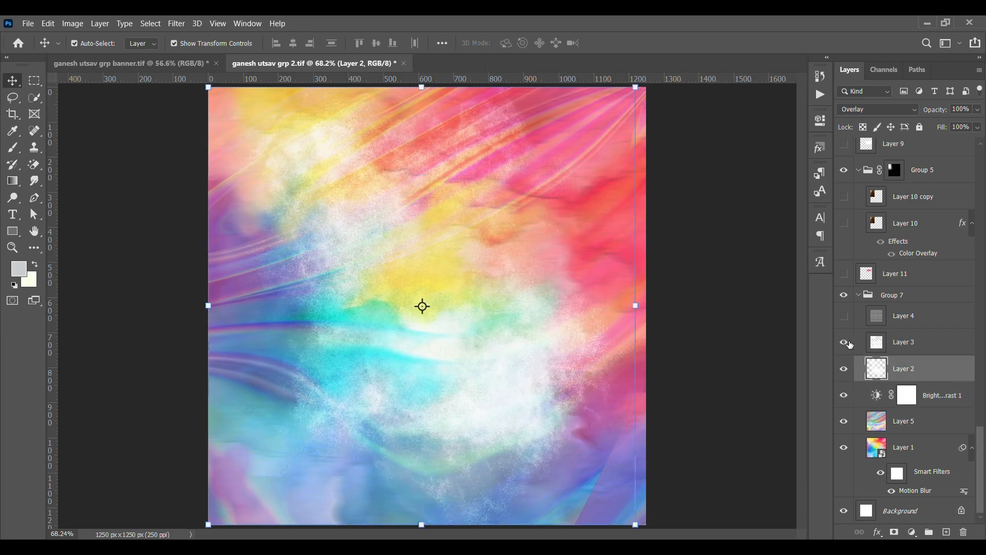
pyautogui.click(726, 363)
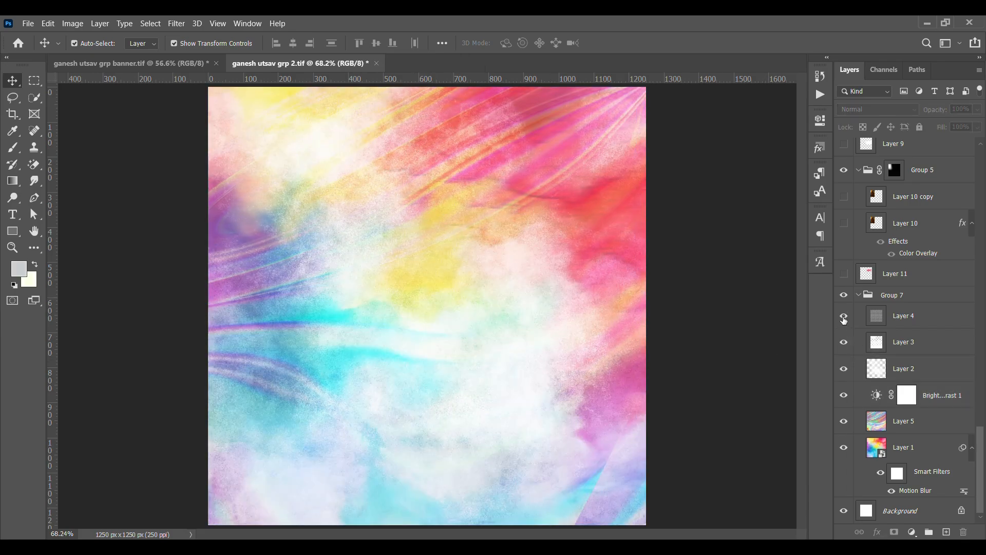
pyautogui.click(844, 317)
# Collapse Group 7 and lock it
pyautogui.click(858, 296)
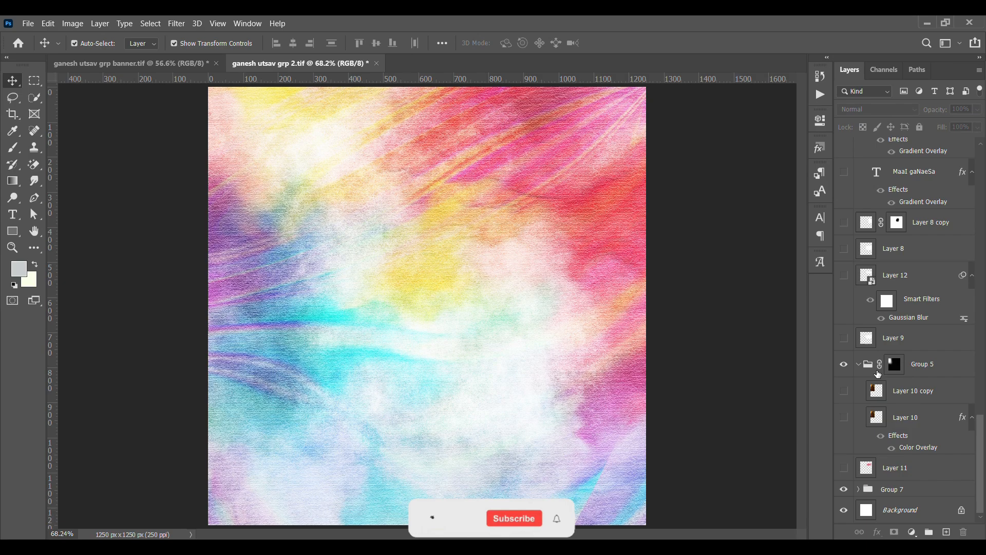
pyautogui.click(898, 490)
pyautogui.click(921, 127)
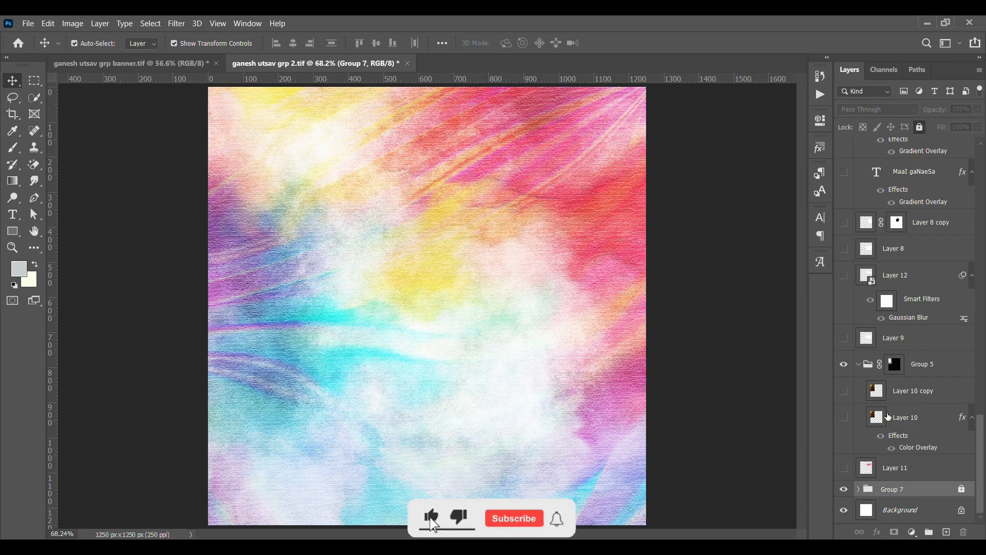
# Make the pink brush patch on Layer 11 visible, along with the temple on Layer 10 and Layer 10 copy
pyautogui.click(844, 468)
pyautogui.click(887, 470)
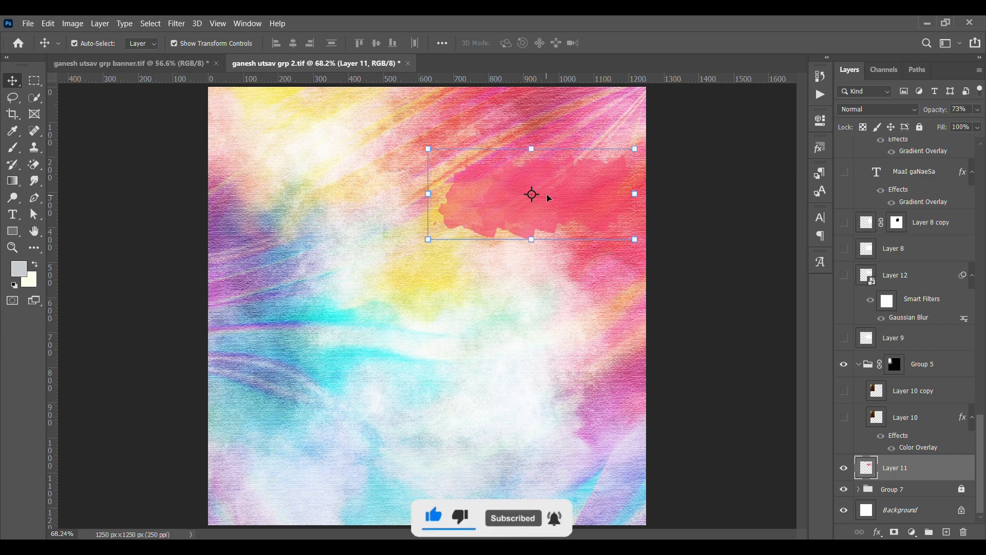
pyautogui.click(844, 417)
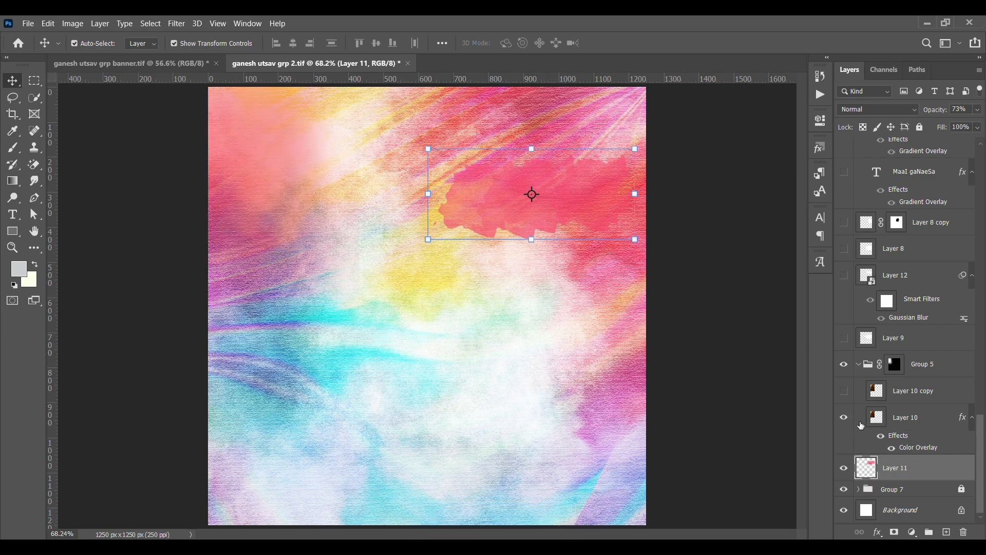
pyautogui.click(844, 398)
pyautogui.click(899, 384)
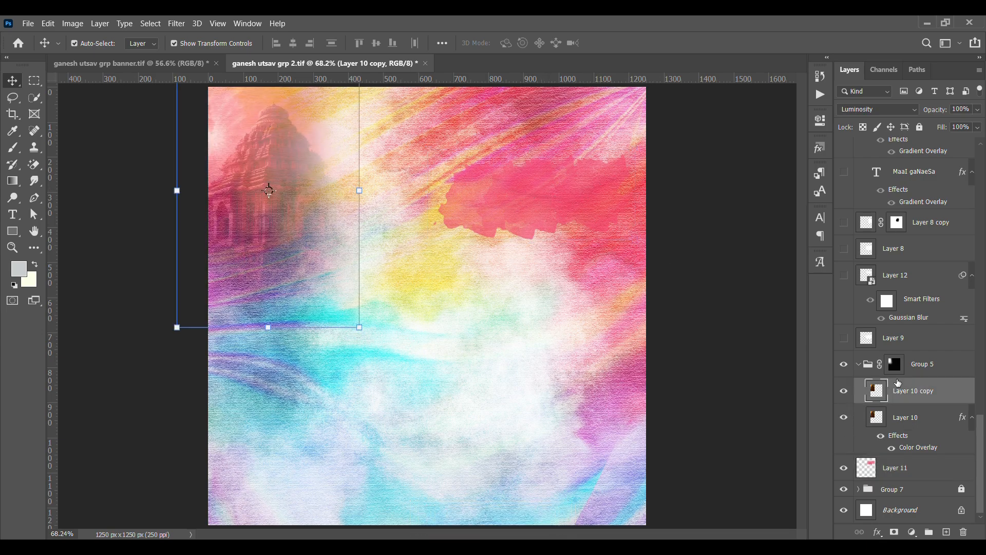
# Collapse Group 5 and lock it
pyautogui.click(861, 365)
pyautogui.click(932, 439)
pyautogui.click(920, 128)
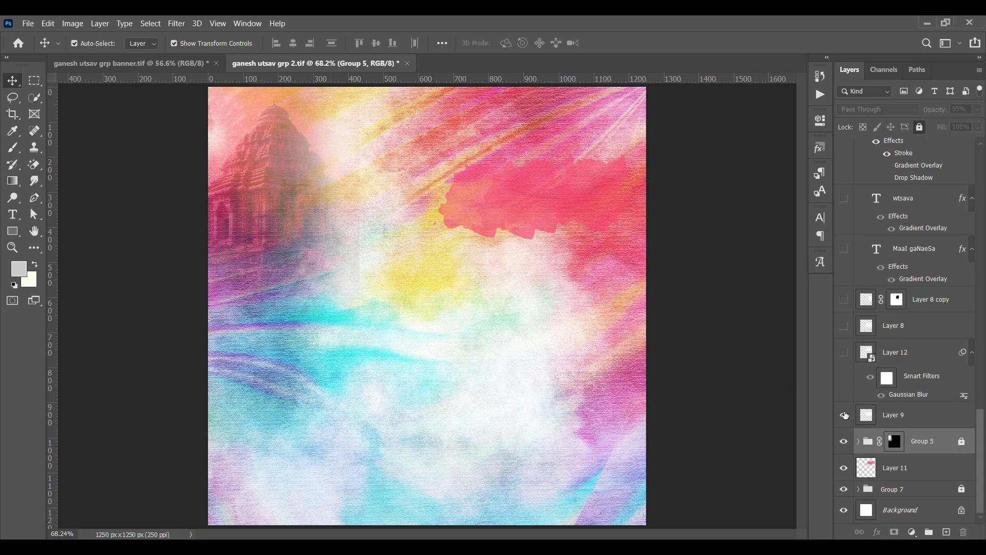
# Make Layer 9, Layer 12, Layer 8 and Layer 8 copy visible to build the white brush area behind the title
pyautogui.click(845, 415)
pyautogui.click(901, 416)
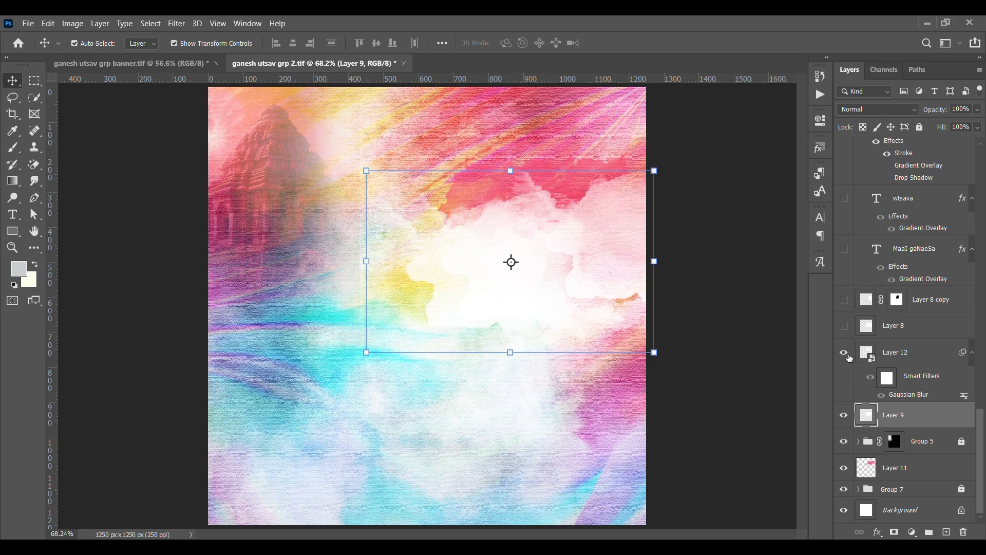
pyautogui.click(847, 327)
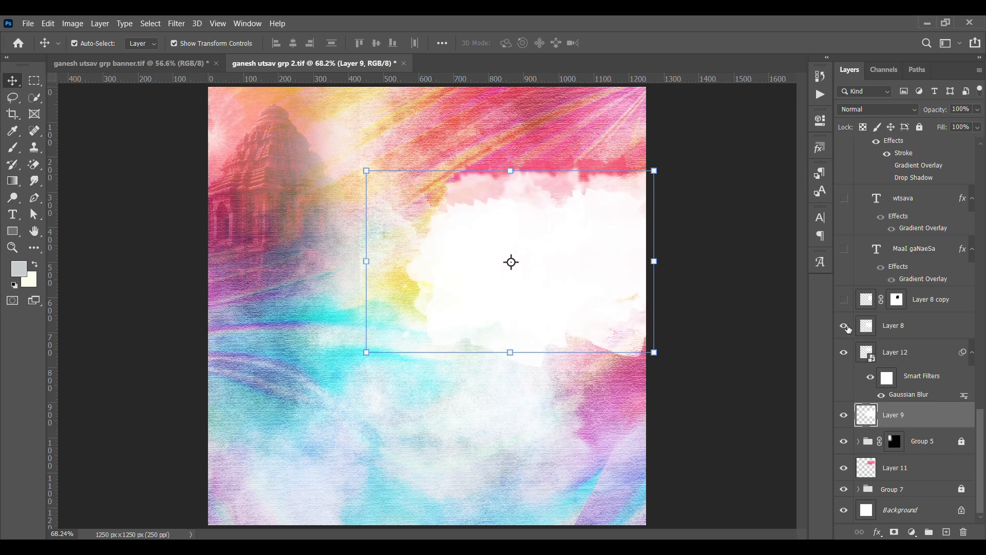
# Make the "श्री गणेश" and "उत्सव" title texts visible, and open "श्री गणेश" for editing to check its font, leaving it as it is
pyautogui.scroll(3, 881, 321)
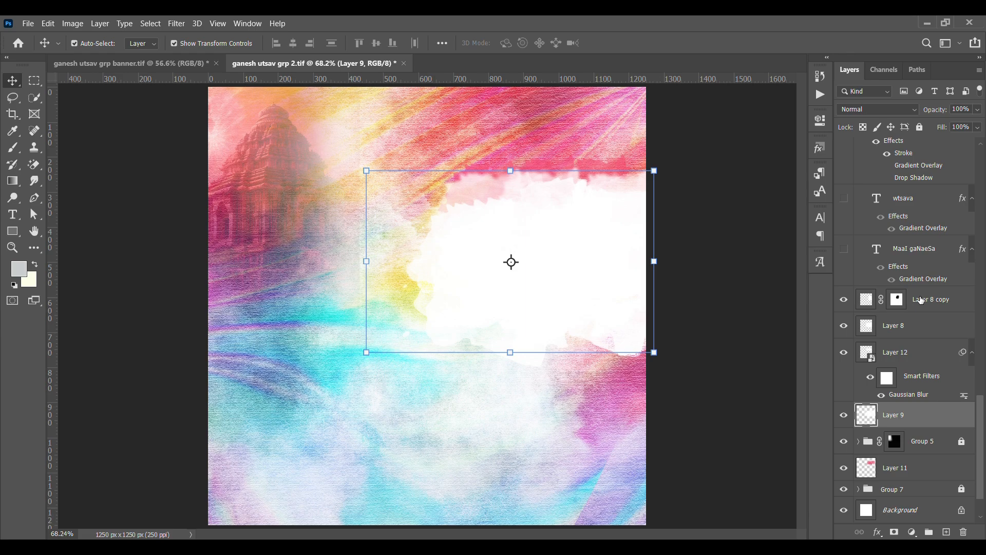
pyautogui.click(844, 350)
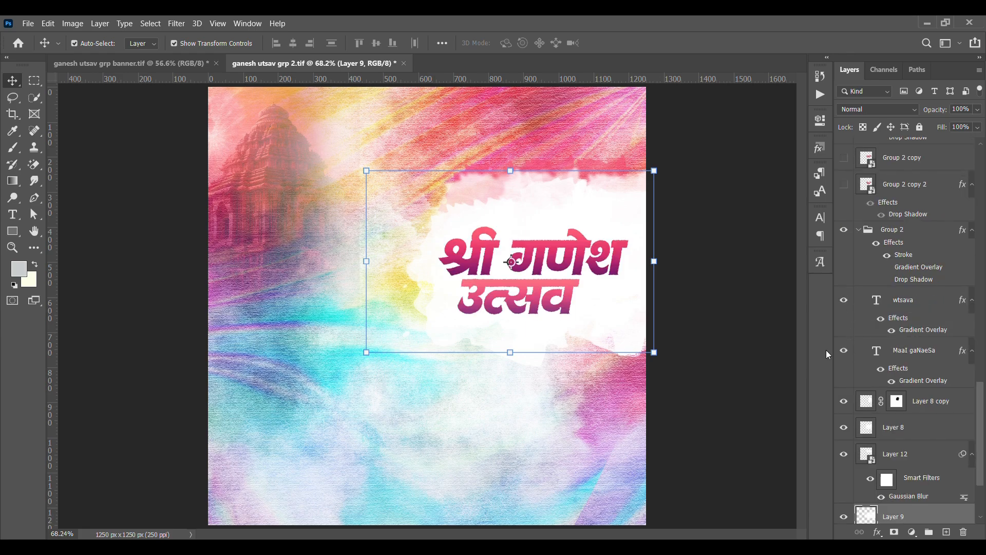
pyautogui.click(833, 368)
pyautogui.doubleClick(874, 351)
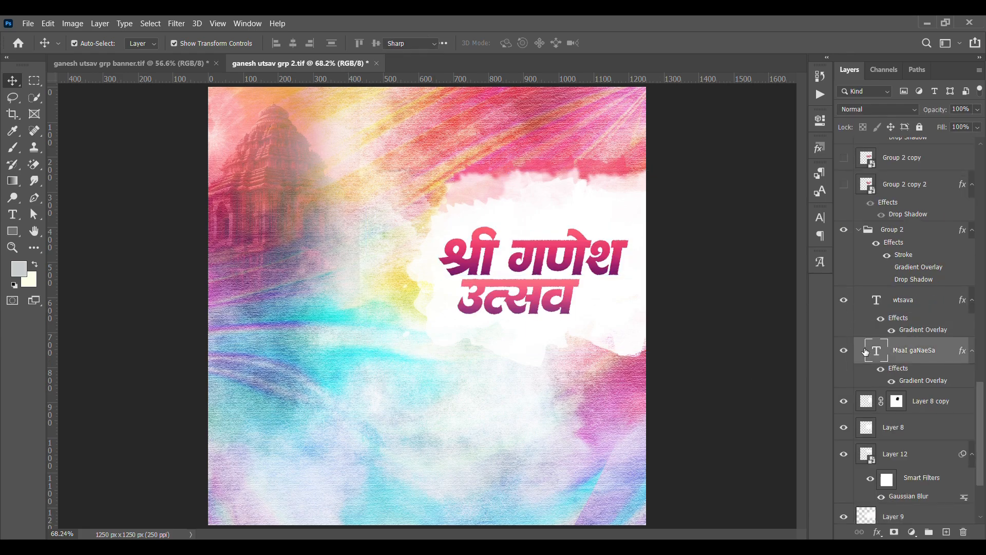
pyautogui.click(16, 81)
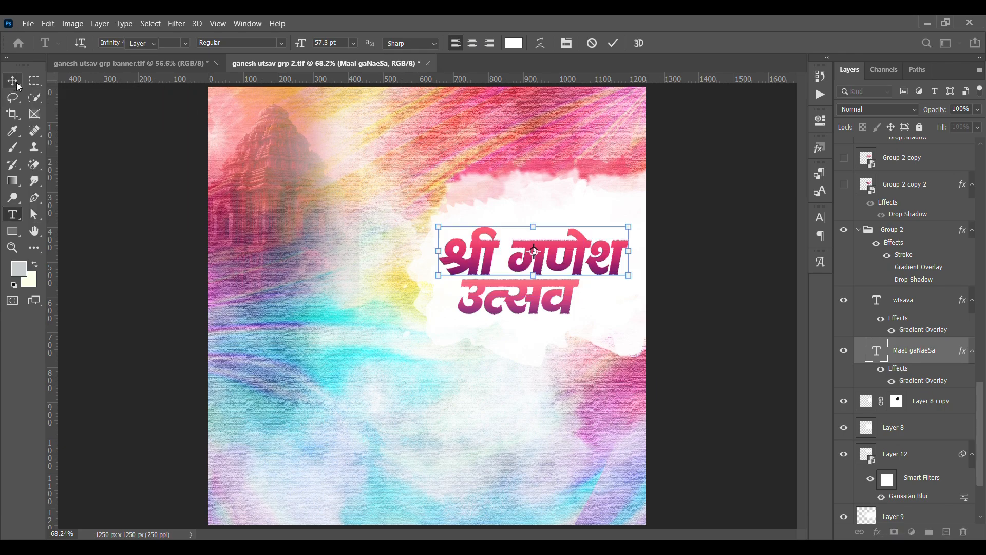
pyautogui.click(107, 170)
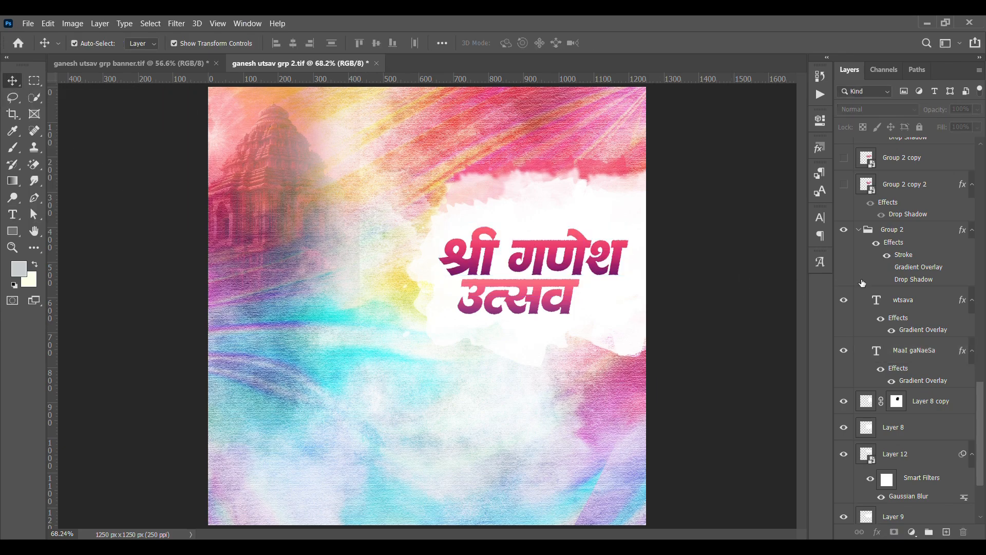
# Check the gradient overlay on the "उत्सव" title text by switching it off and on again, and collapse Group 2
pyautogui.scroll(4, 872, 288)
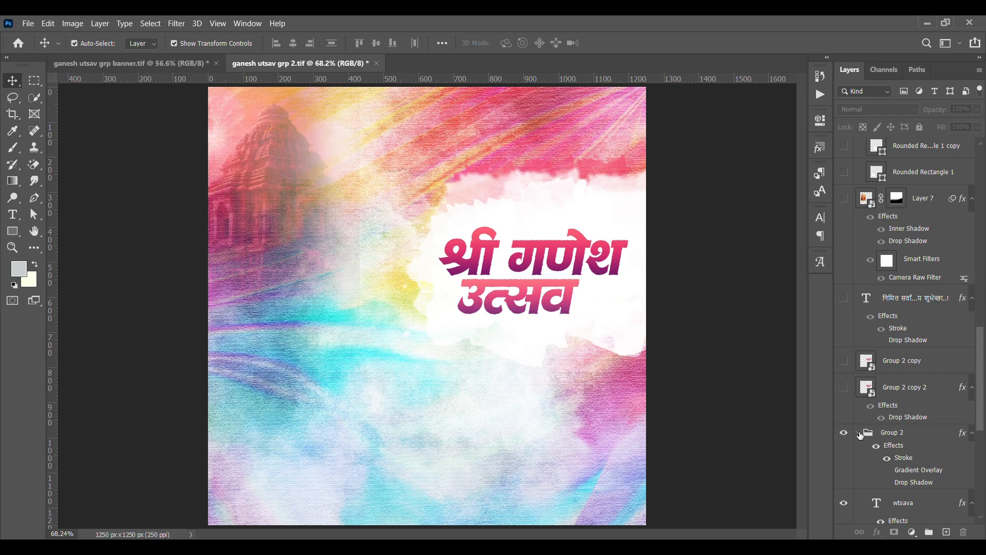
pyautogui.click(859, 434)
pyautogui.scroll(3, 542, 271)
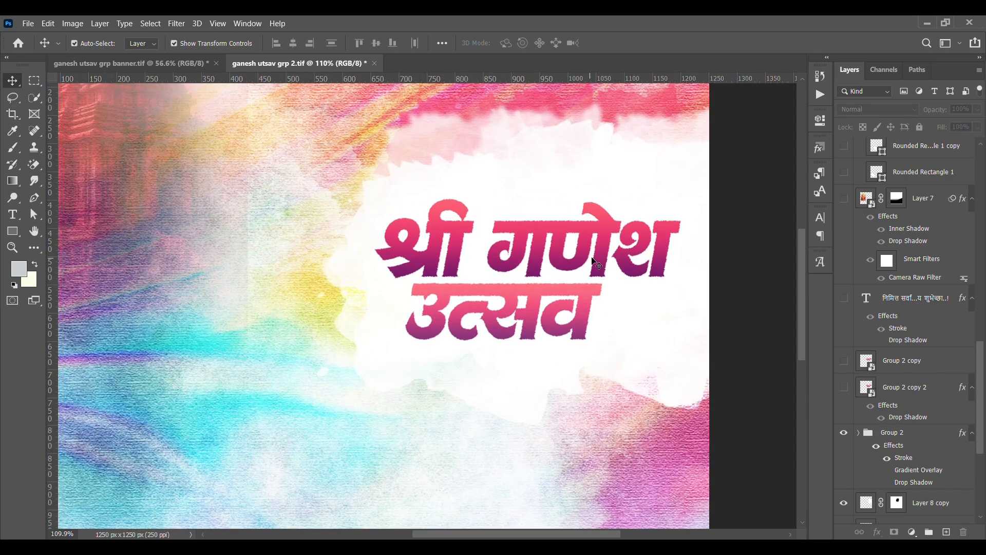
pyautogui.click(597, 264)
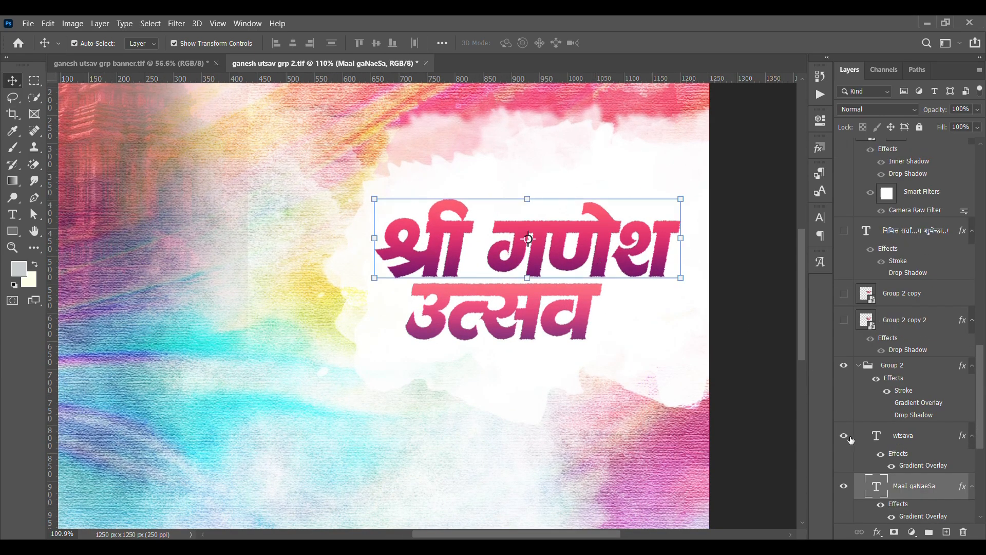
pyautogui.click(890, 466)
pyautogui.click(890, 465)
pyautogui.hotkey('ctrl', '0')
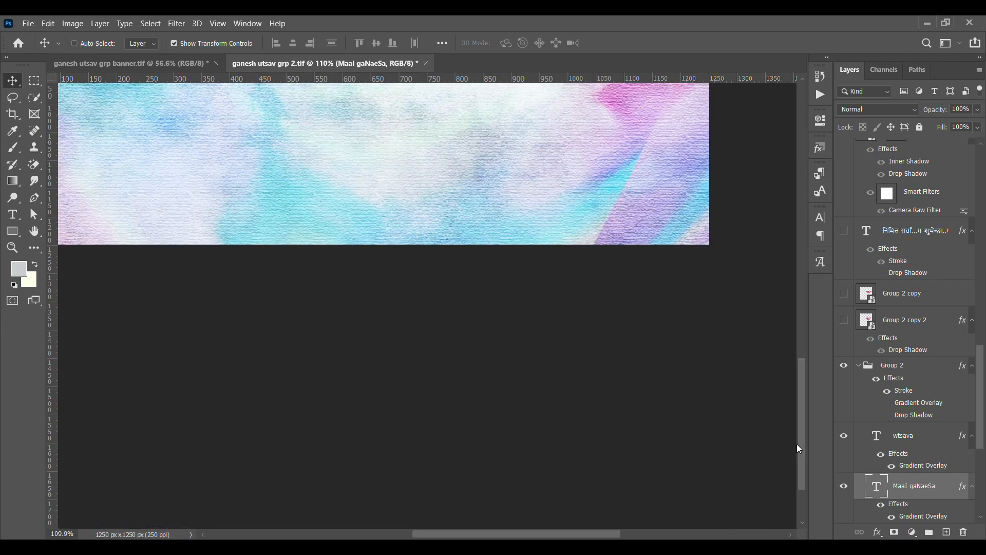
pyautogui.click(859, 366)
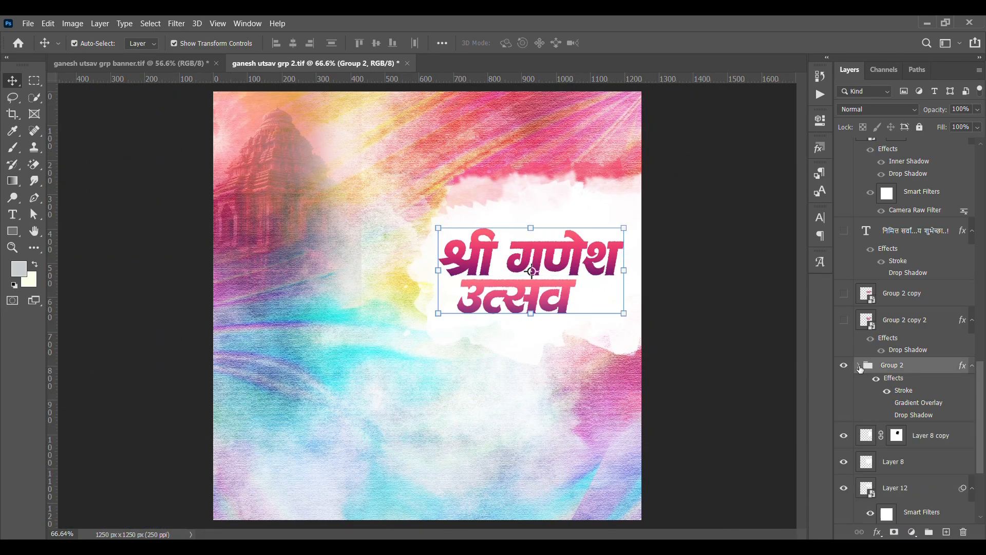
# Replace Group 2 with the outlined title by hiding the group and showing Group 2 copy 2, toggling its drop shadow to check it
pyautogui.moveTo(519, 263); pyautogui.dragTo(635, 255)
pyautogui.scroll(1, 595, 272)
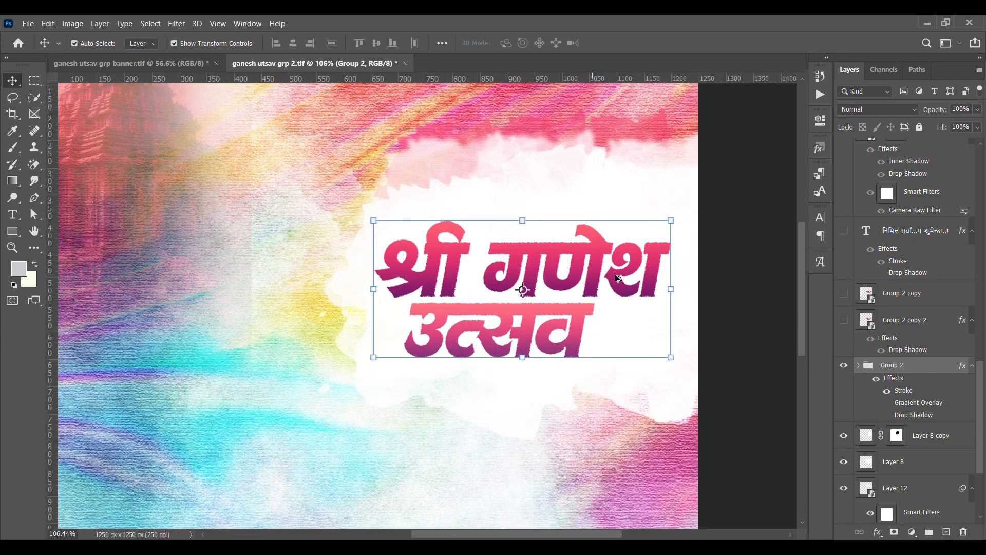
pyautogui.click(844, 366)
pyautogui.click(844, 321)
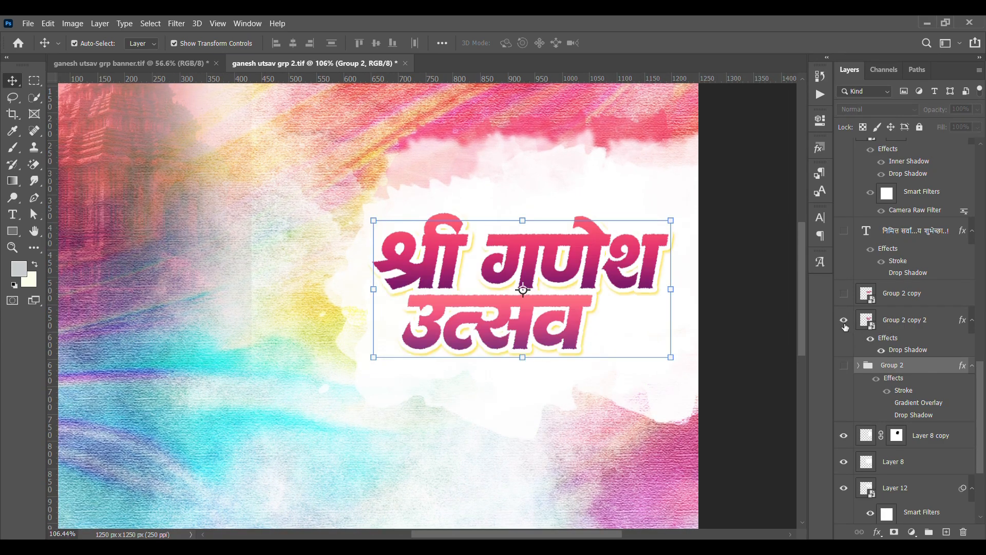
pyautogui.click(881, 351)
pyautogui.click(881, 351)
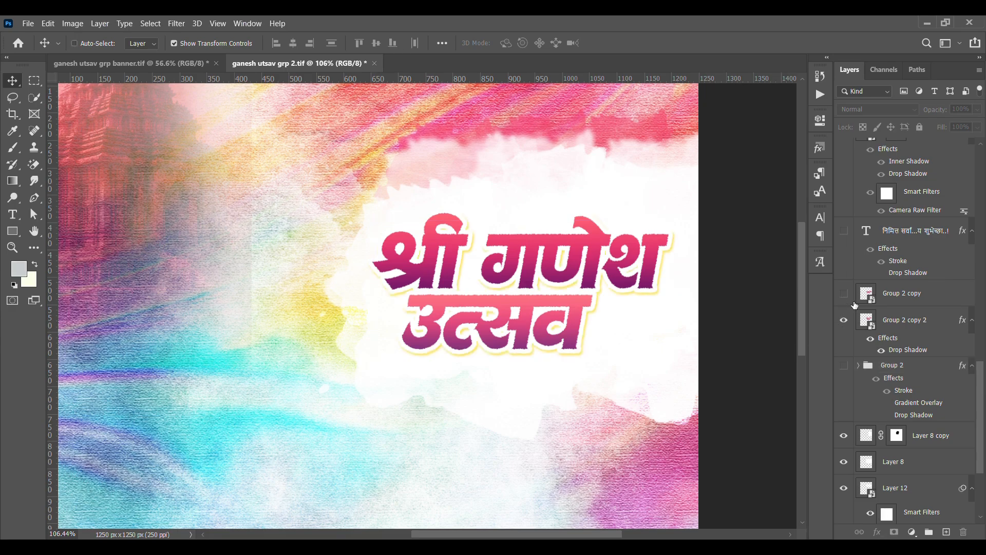
# Make the greeting text below the title visible and open it for editing to check its font, leaving it as it is
pyautogui.hotkey('ctrl', '0')
pyautogui.click(844, 234)
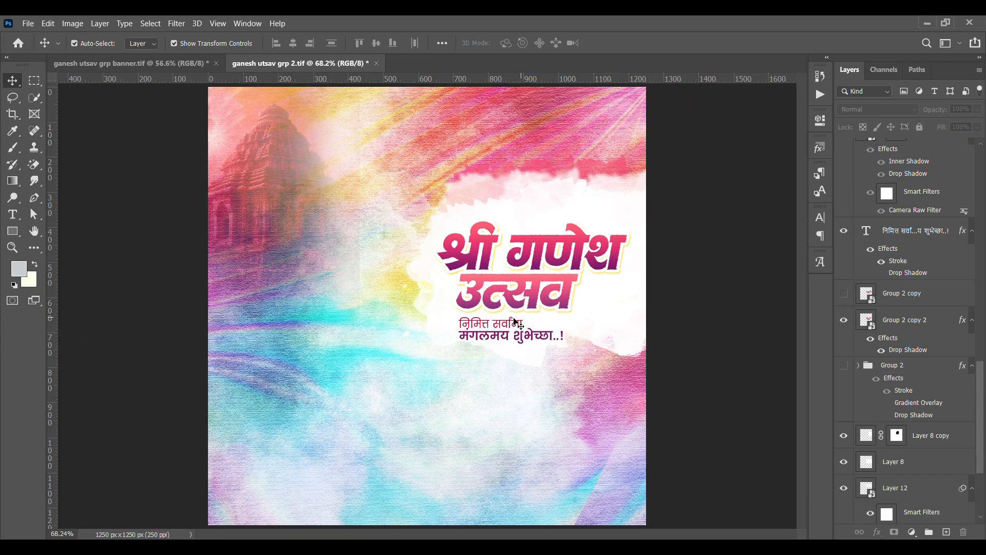
pyautogui.scroll(3, 500, 322)
pyautogui.click(518, 327)
pyautogui.doubleClick(517, 327)
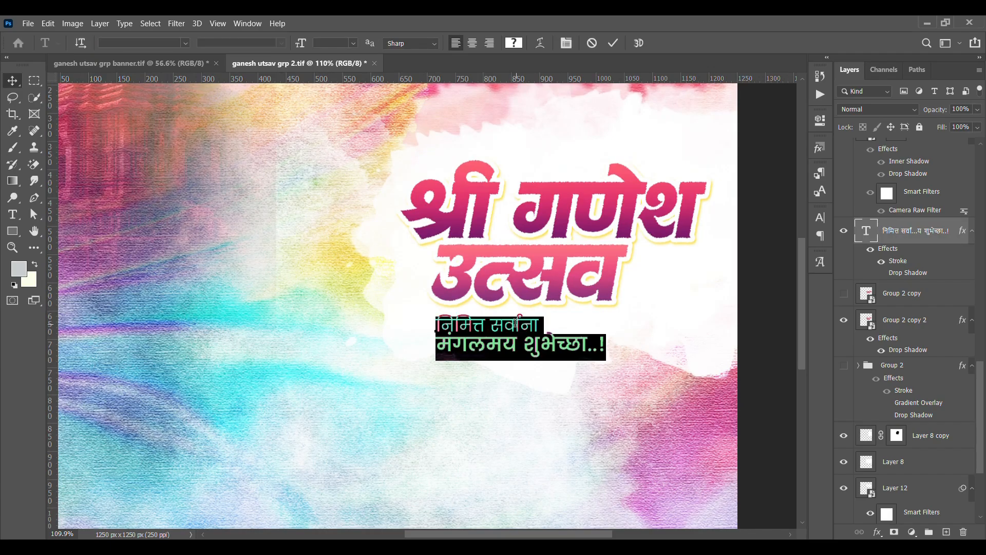
pyautogui.press('Escape')
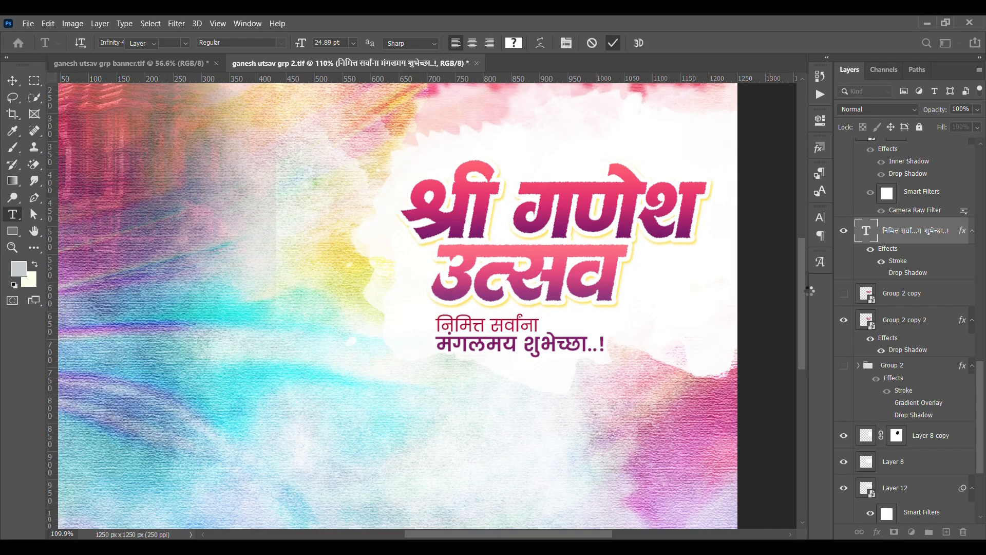
pyautogui.press('v')
pyautogui.hotkey('ctrl', '0')
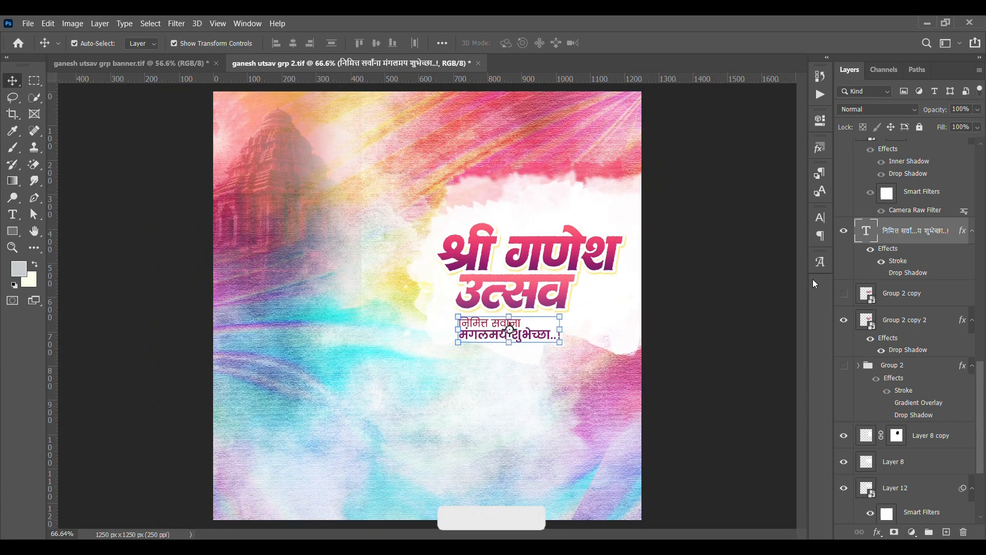
# Make the seated Ganesha image on Layer 7 visible and select it for a closer look
pyautogui.scroll(5, 845, 391)
pyautogui.click(846, 390)
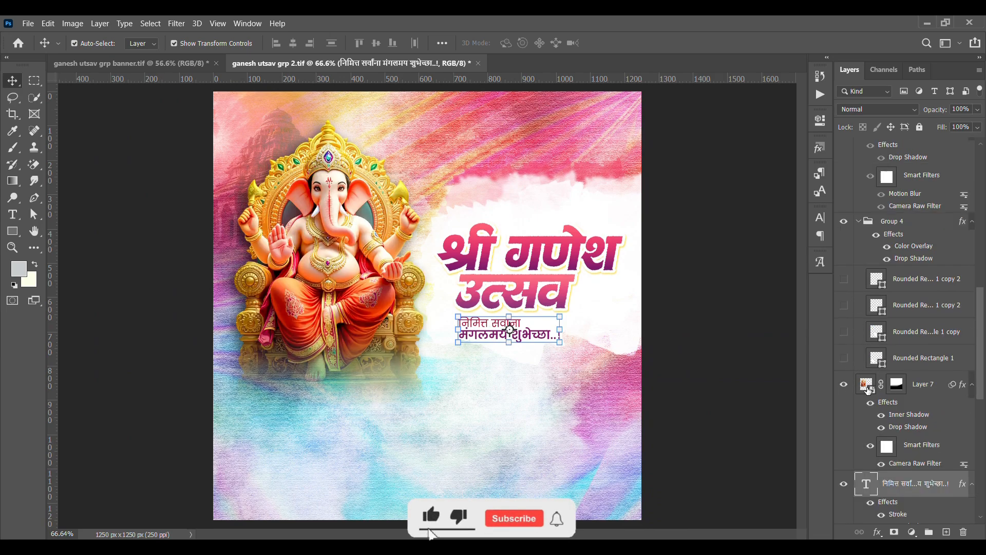
pyautogui.click(867, 386)
pyautogui.scroll(2, 346, 266)
pyautogui.moveTo(352, 251); pyautogui.dragTo(363, 283)
# Make the four cream rounded rectangles below Ganesha visible, inspect the row, and collapse Group 4
pyautogui.click(843, 357)
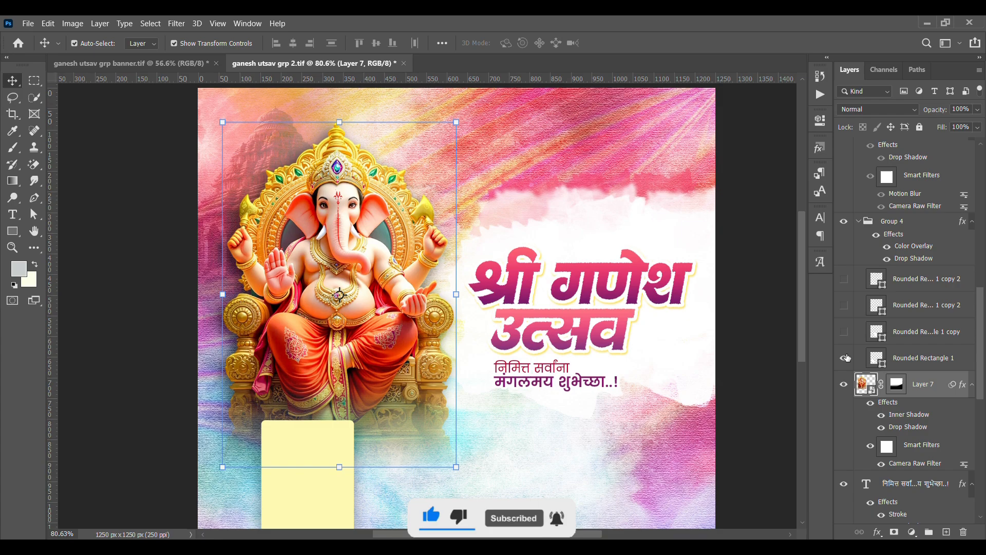
pyautogui.click(844, 331)
pyautogui.click(844, 305)
pyautogui.click(843, 289)
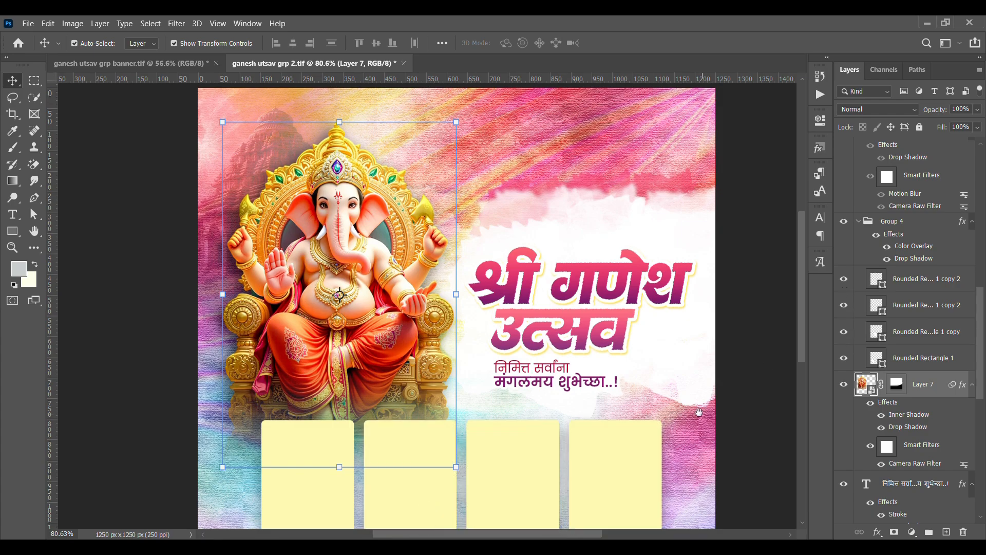
pyautogui.moveTo(628, 458); pyautogui.dragTo(599, 369)
pyautogui.click(599, 370)
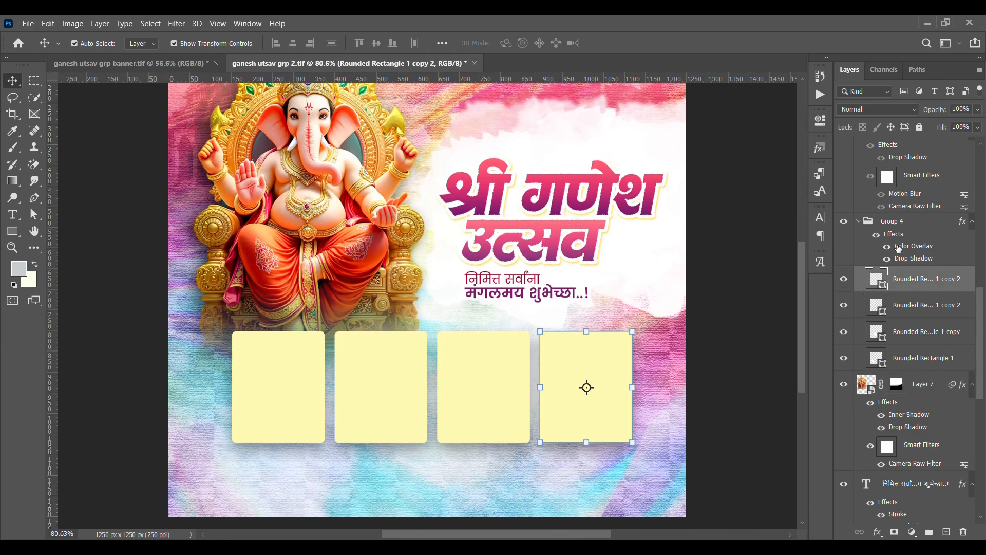
pyautogui.click(859, 222)
pyautogui.hotkey('ctrl', '0')
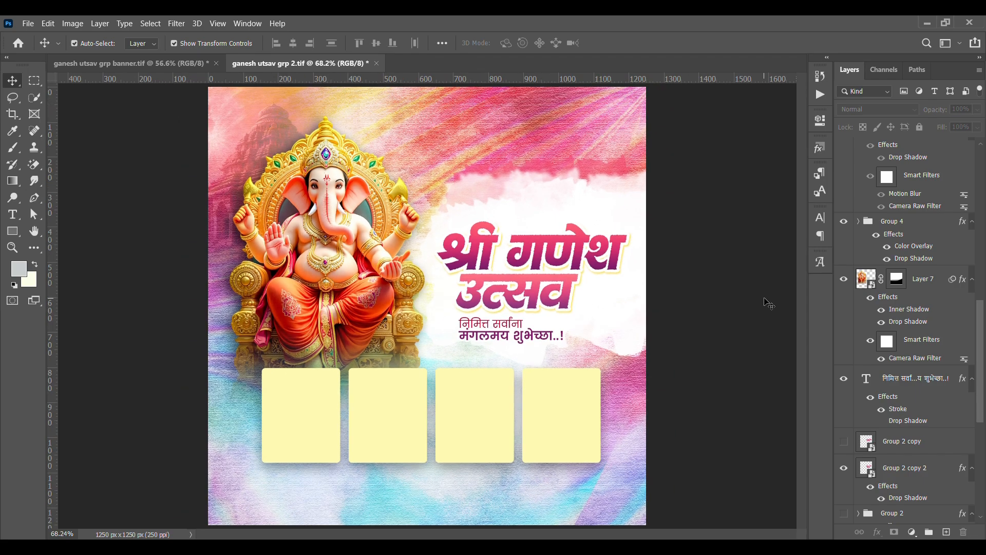
# Make the hanging bells on Layer 16 copy 3 and the blue verse text above the title visible, selecting each to inspect it
pyautogui.scroll(5, 856, 288)
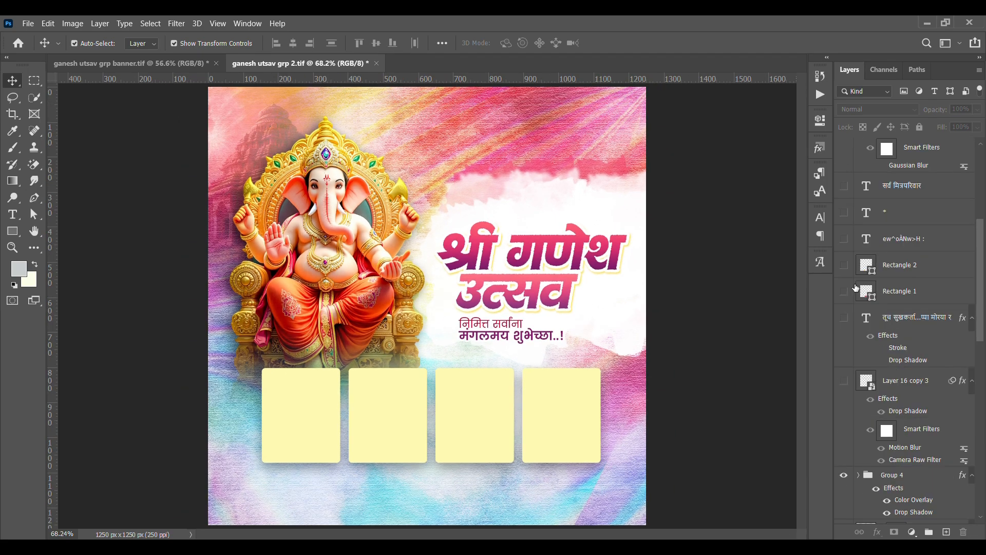
pyautogui.click(845, 385)
pyautogui.click(873, 377)
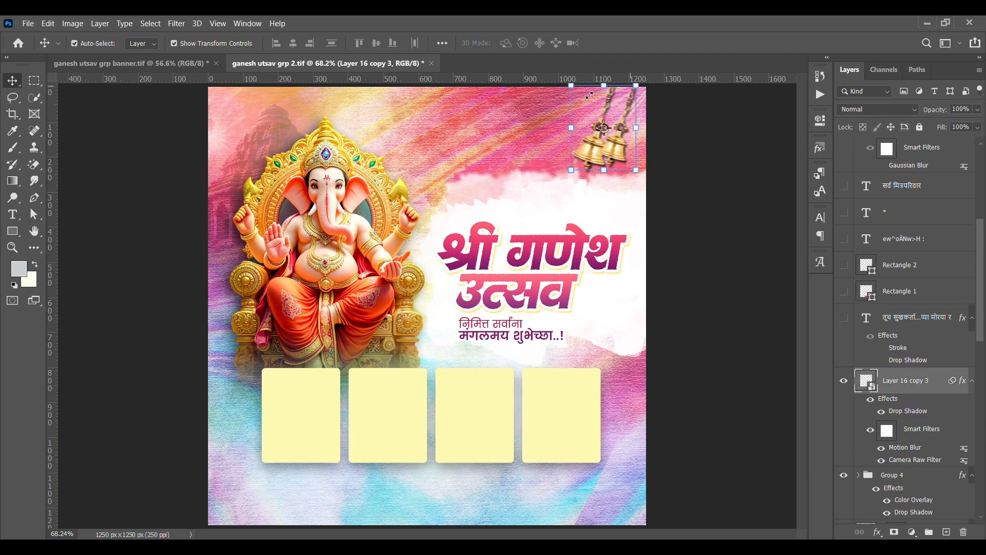
pyautogui.click(845, 319)
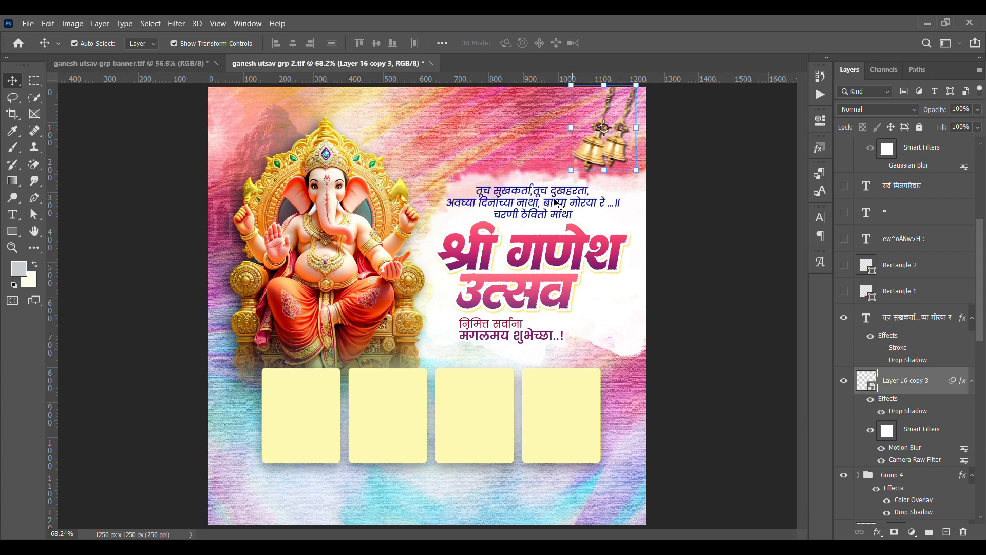
pyautogui.scroll(4, 560, 204)
pyautogui.click(568, 209)
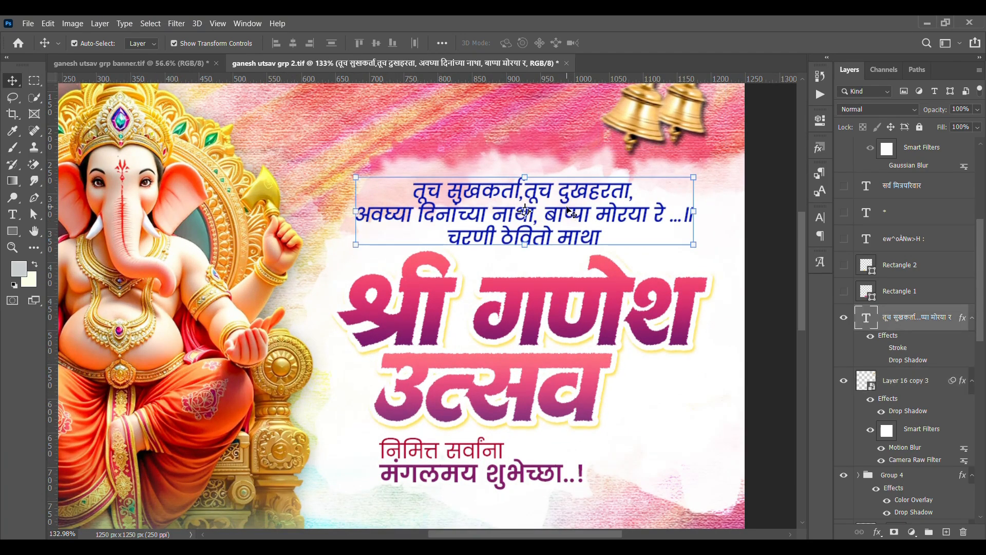
pyautogui.hotkey('ctrl', '0')
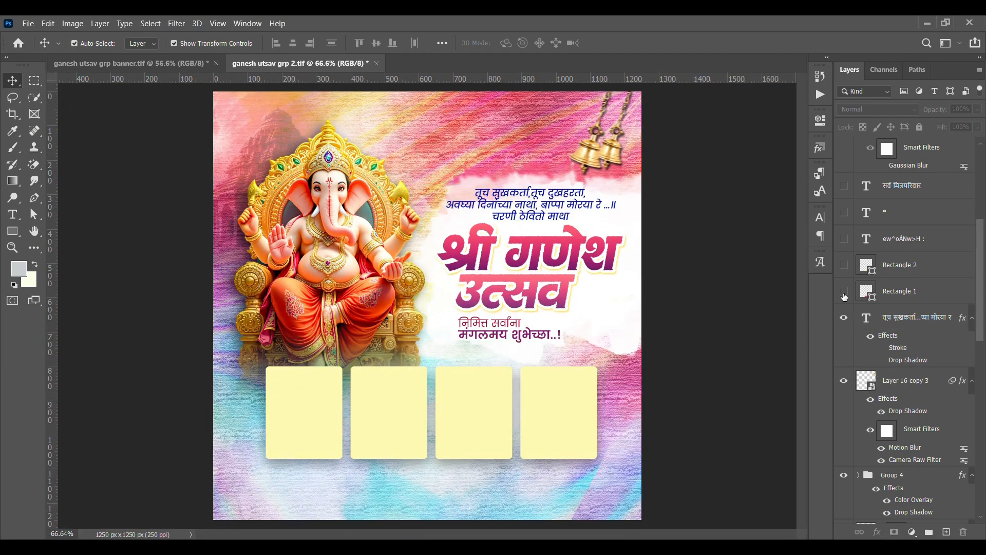
# Make Rectangle 1, Rectangle 2 and the three text layers of the "शुभेच्छुक : सर्व मित्रपरिवार" strip visible
pyautogui.click(843, 291)
pyautogui.click(843, 265)
pyautogui.scroll(1, 855, 259)
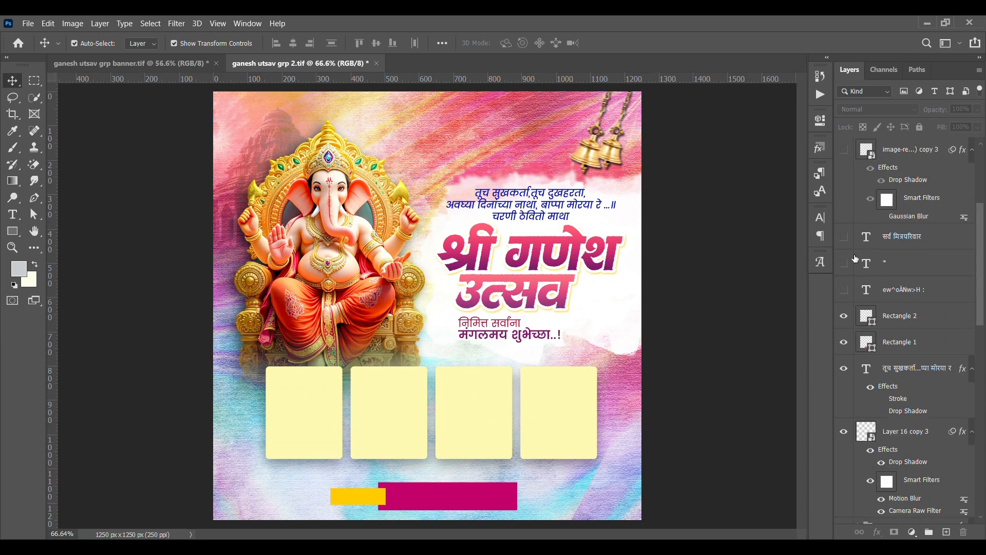
pyautogui.click(844, 263)
# Open the "शुभेच्छुक :" text to check its font, leave it unedited, and inspect the "सर्व मित्रपरिवार" text
pyautogui.scroll(5, 366, 520)
pyautogui.click(360, 465)
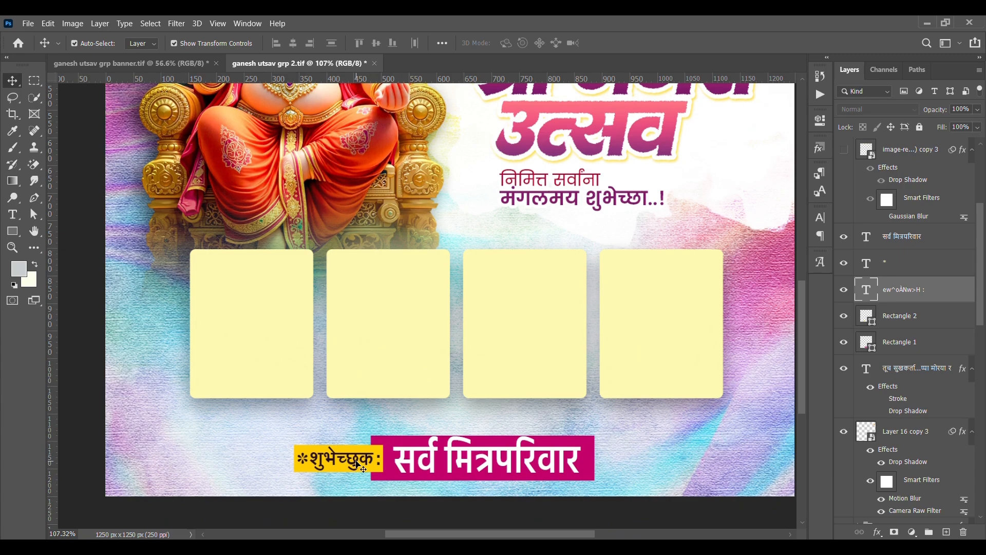
pyautogui.doubleClick(360, 465)
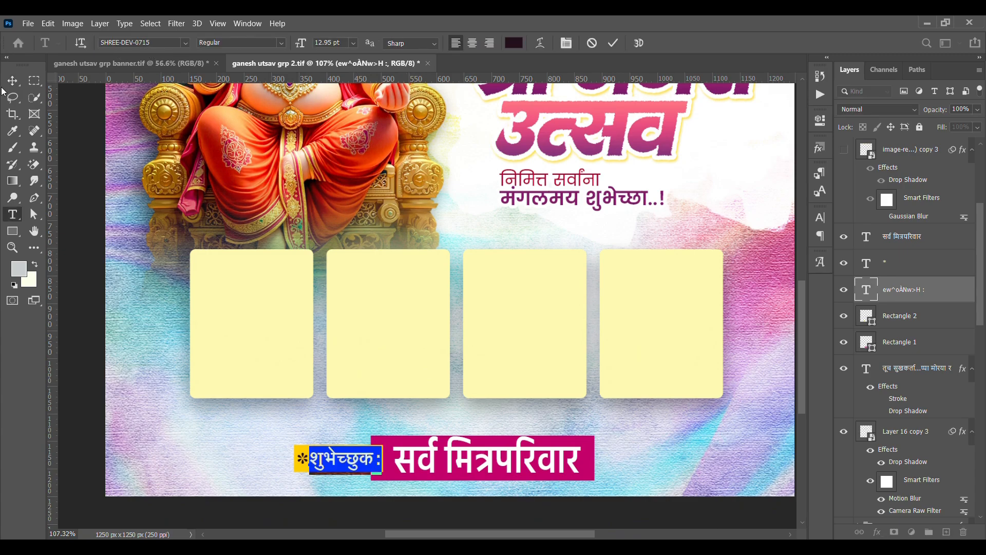
pyautogui.click(12, 80)
pyautogui.click(493, 456)
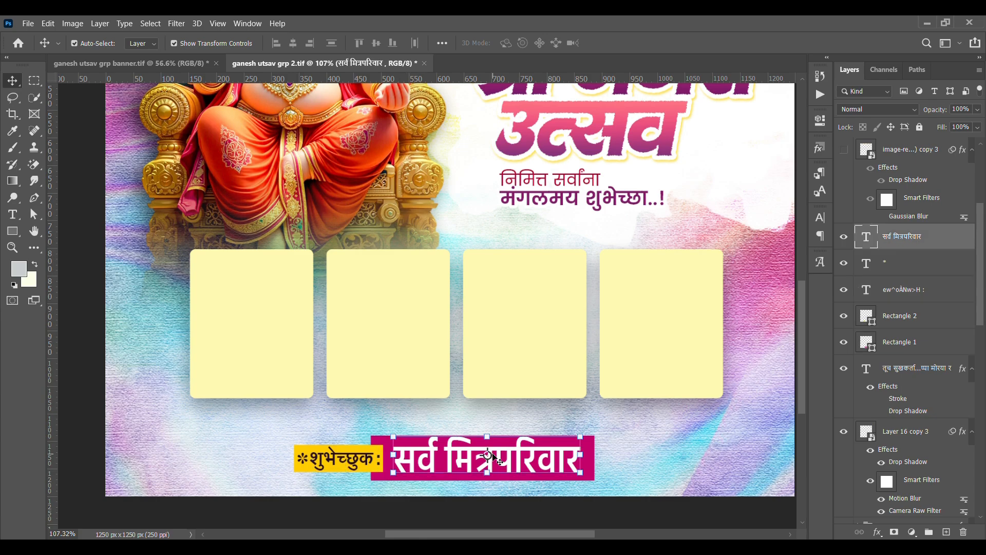
pyautogui.hotkey('ctrl', '0')
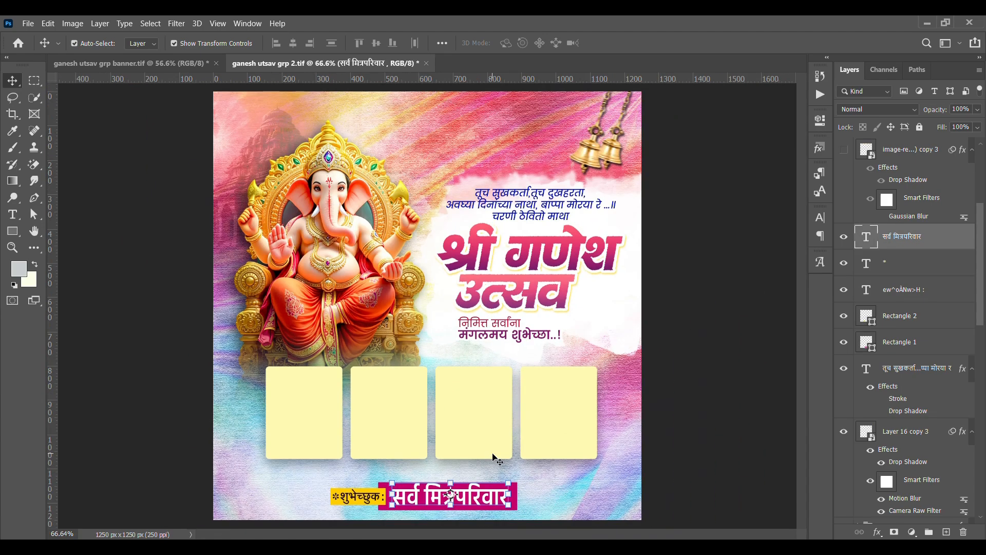
pyautogui.click(696, 336)
# Make the flower garland on image-re...) copy 3 visible along the design's upper edge and inspect it up close
pyautogui.scroll(3, 841, 286)
pyautogui.click(844, 322)
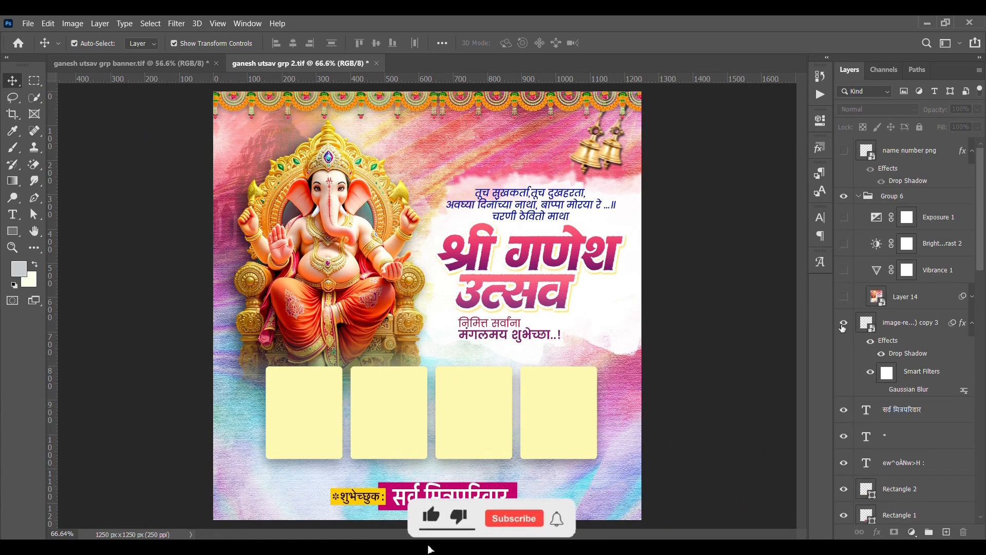
pyautogui.scroll(6, 400, 84)
pyautogui.moveTo(426, 126); pyautogui.dragTo(470, 163)
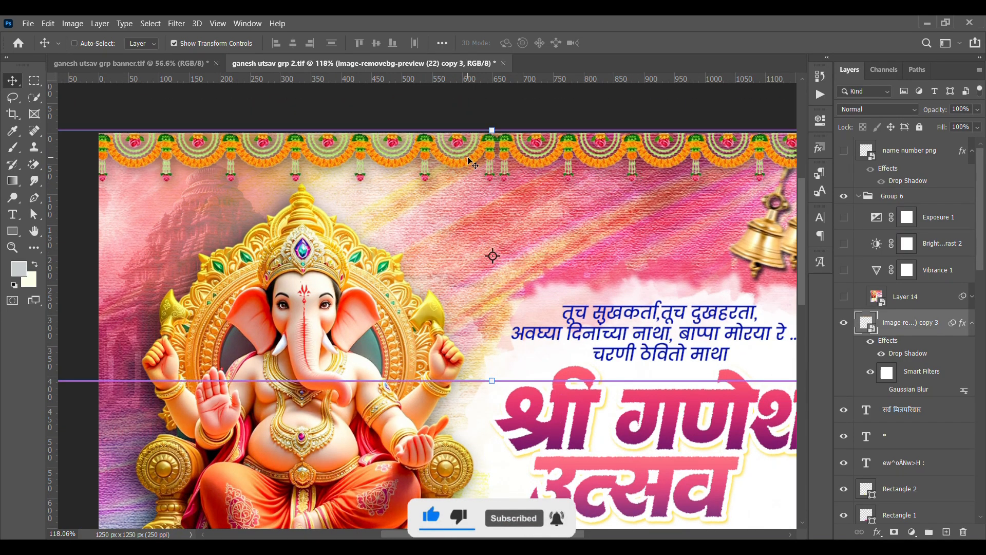
pyautogui.scroll(-5, 470, 163)
pyautogui.click(765, 386)
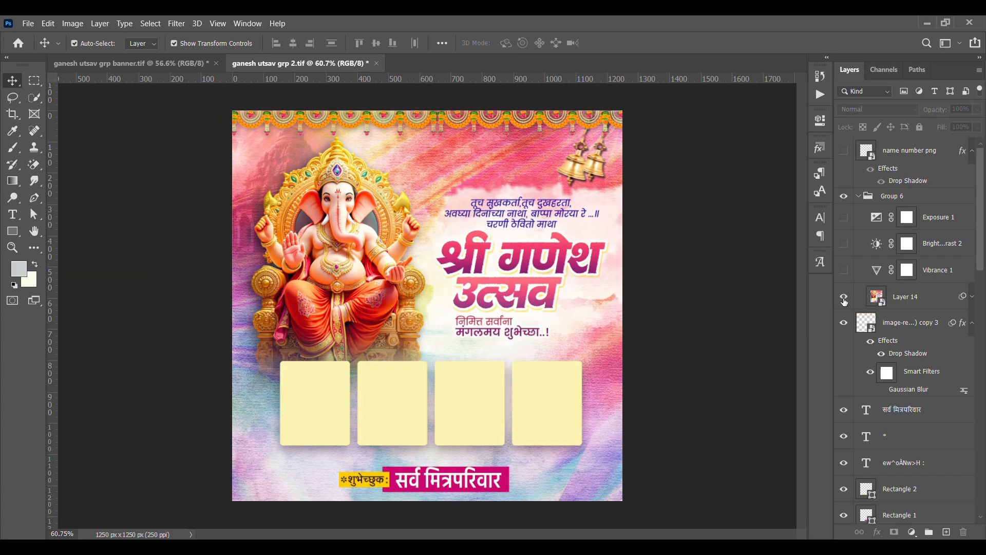
# Expand the smart filters of Layer 14 and toggle them off and on to compare the Camera Raw Filter's effect
pyautogui.click(941, 302)
pyautogui.click(972, 297)
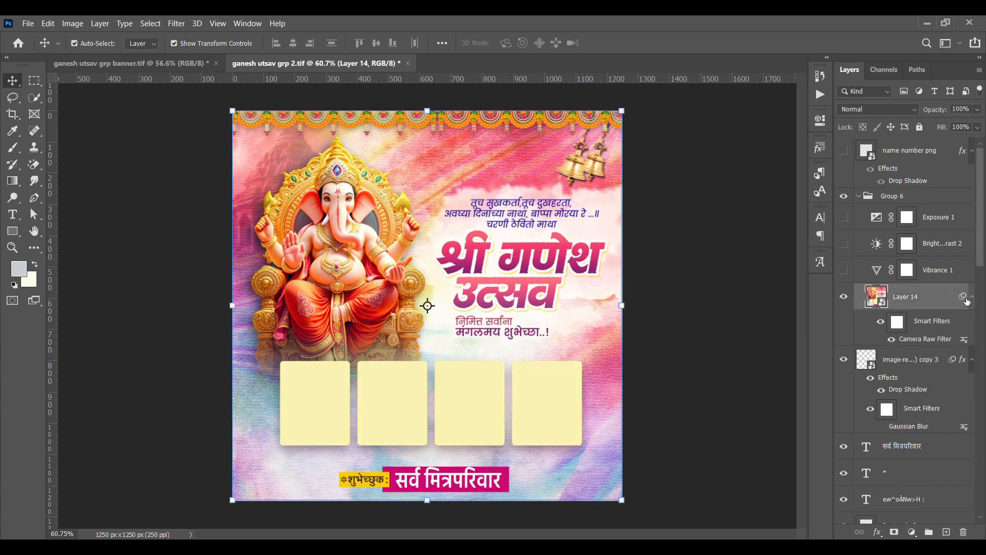
pyautogui.click(883, 324)
pyautogui.click(882, 325)
pyautogui.click(775, 332)
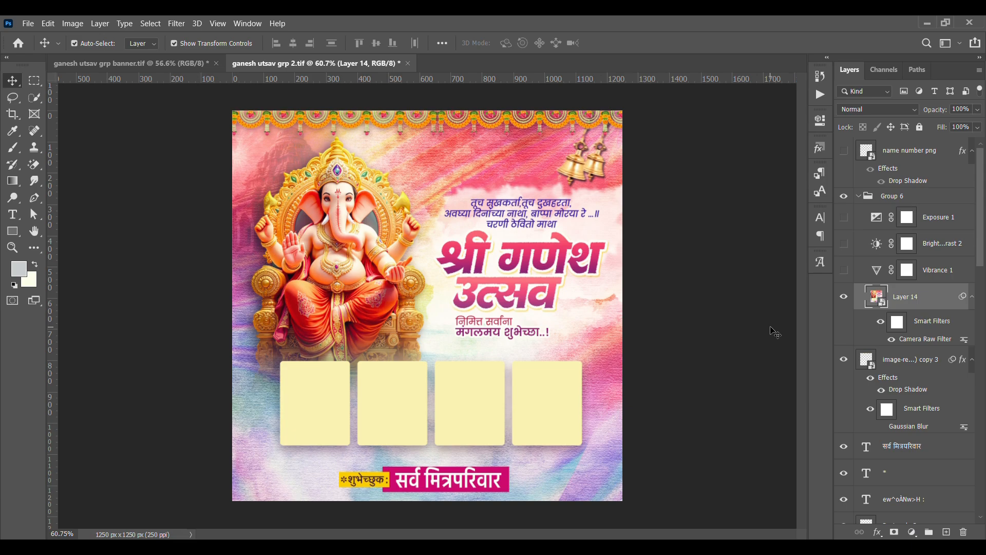
# Turn on the Vibrance 1 and Bright...rast 2 adjustment layers over the design, and collapse Group 6
pyautogui.click(844, 271)
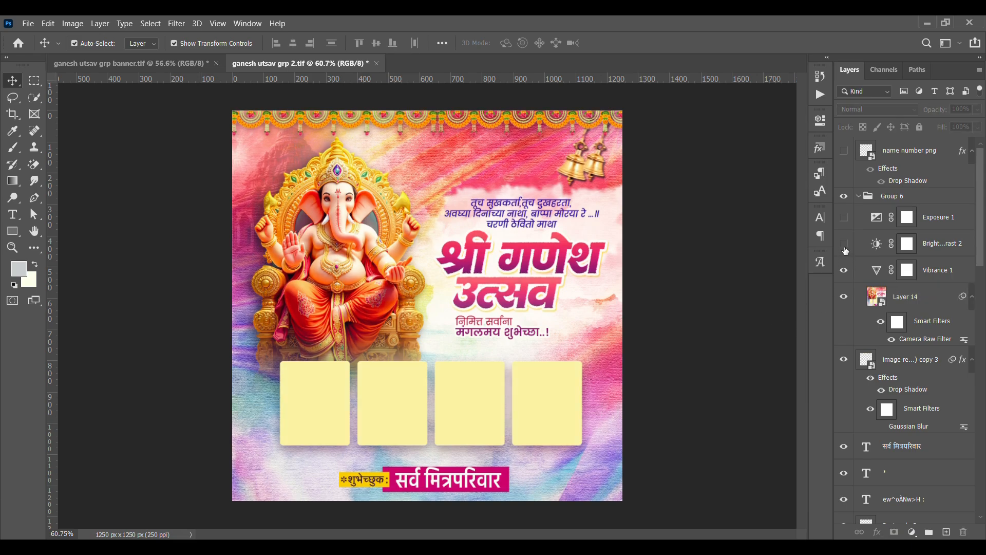
pyautogui.click(844, 245)
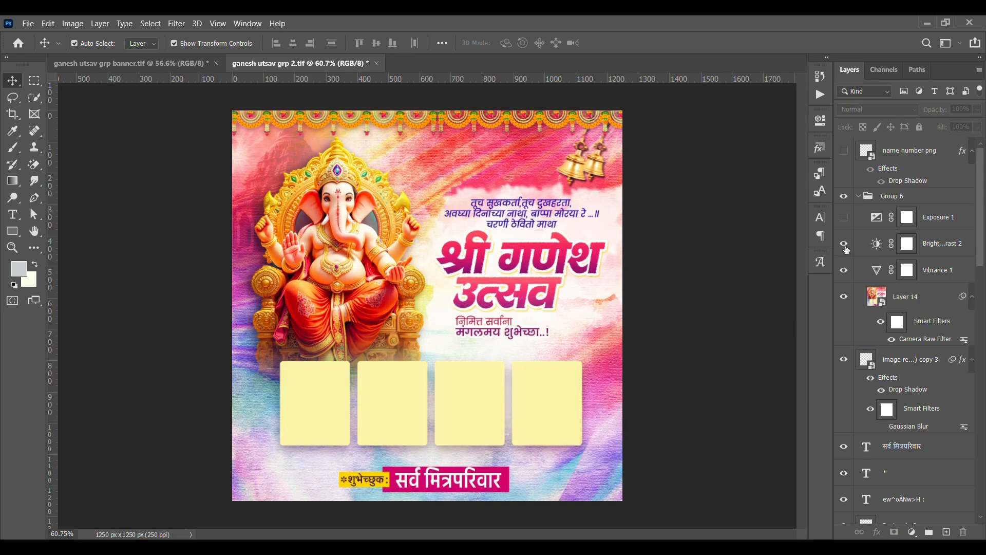
pyautogui.click(856, 197)
# Make the name number png credit visible along the design's left edge, and review the finished design up close and in full
pyautogui.click(843, 150)
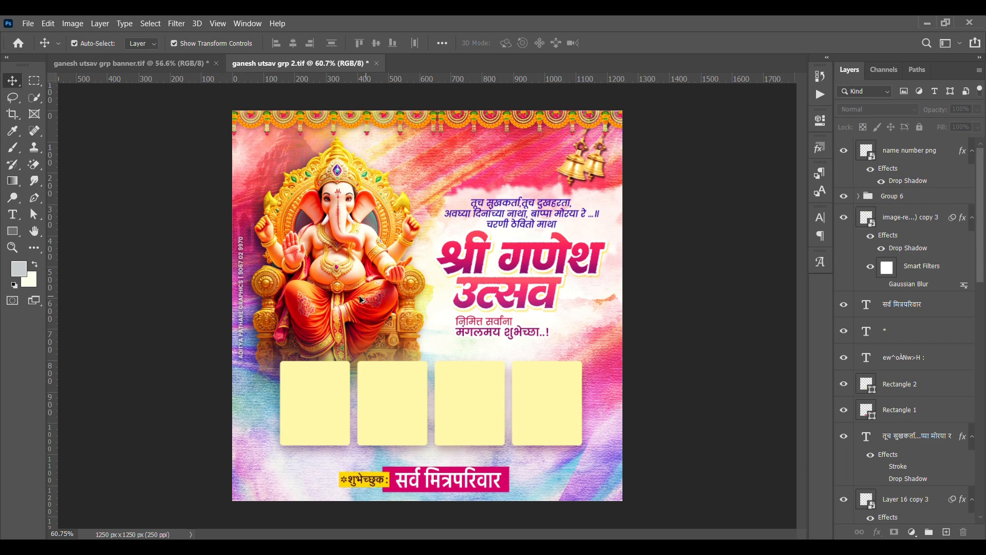
pyautogui.scroll(2, 245, 311)
pyautogui.scroll(-1, 245, 311)
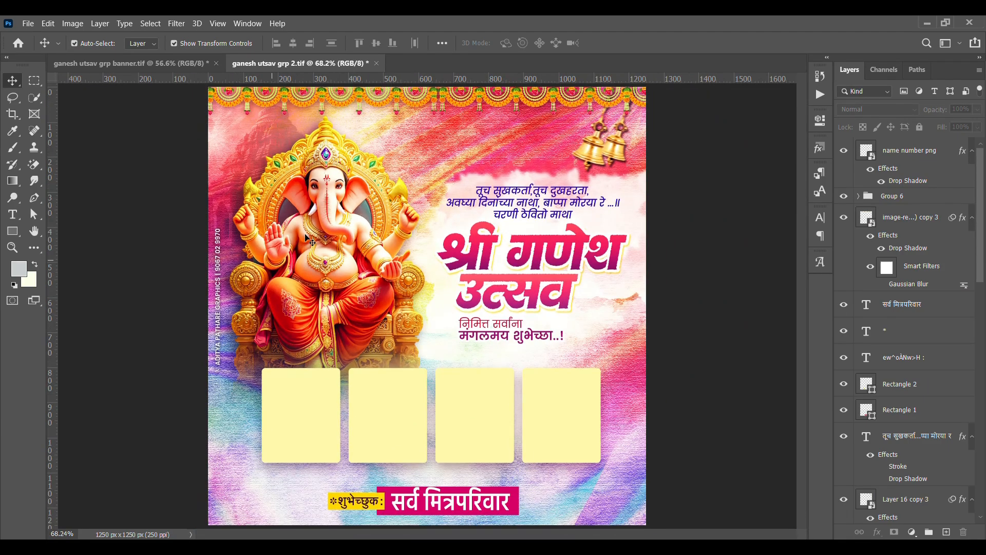
pyautogui.scroll(6, 381, 190)
pyautogui.moveTo(445, 175); pyautogui.dragTo(344, 257)
pyautogui.moveTo(443, 300); pyautogui.dragTo(550, 425)
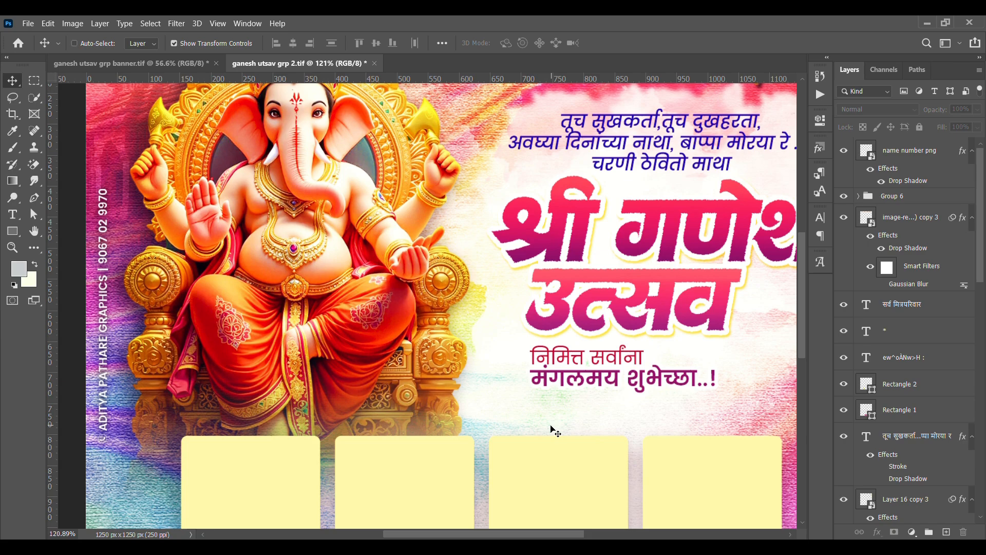
pyautogui.hotkey('ctrl', '0')
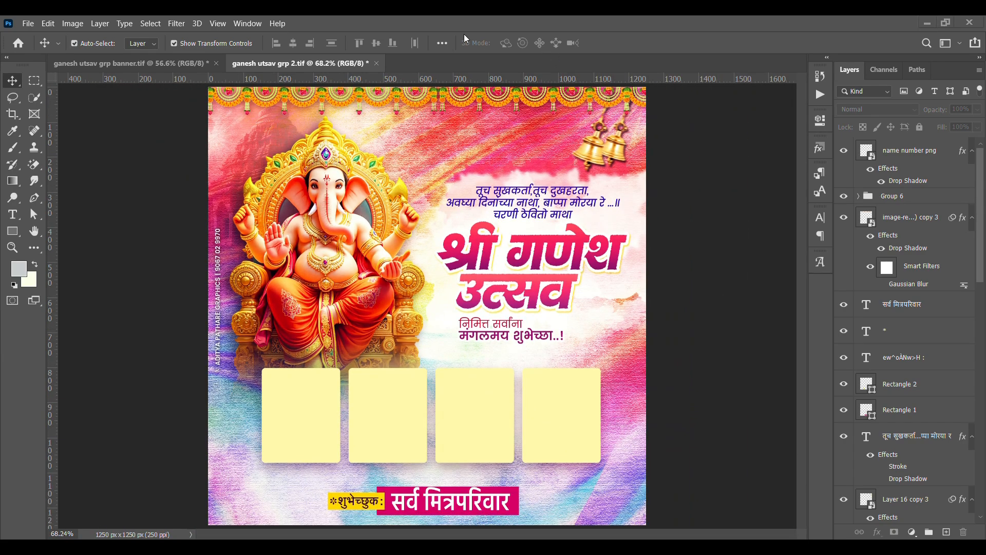